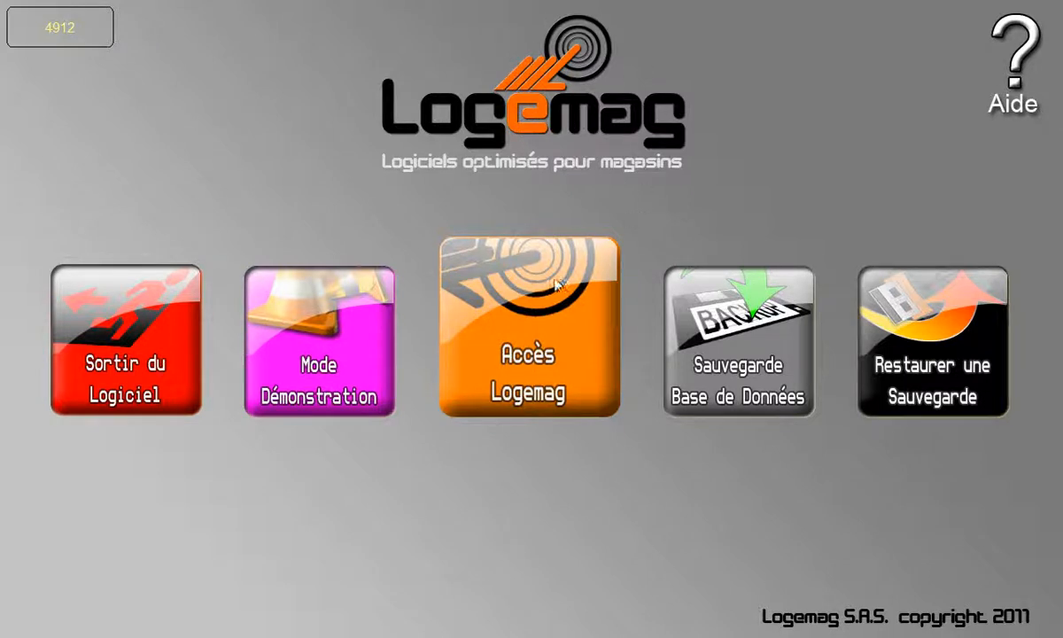
- Enter the cash register module, check the list of memorised notes for open ones, and return to the main menu
{"action": "left_click", "coordinate": [526, 326]}
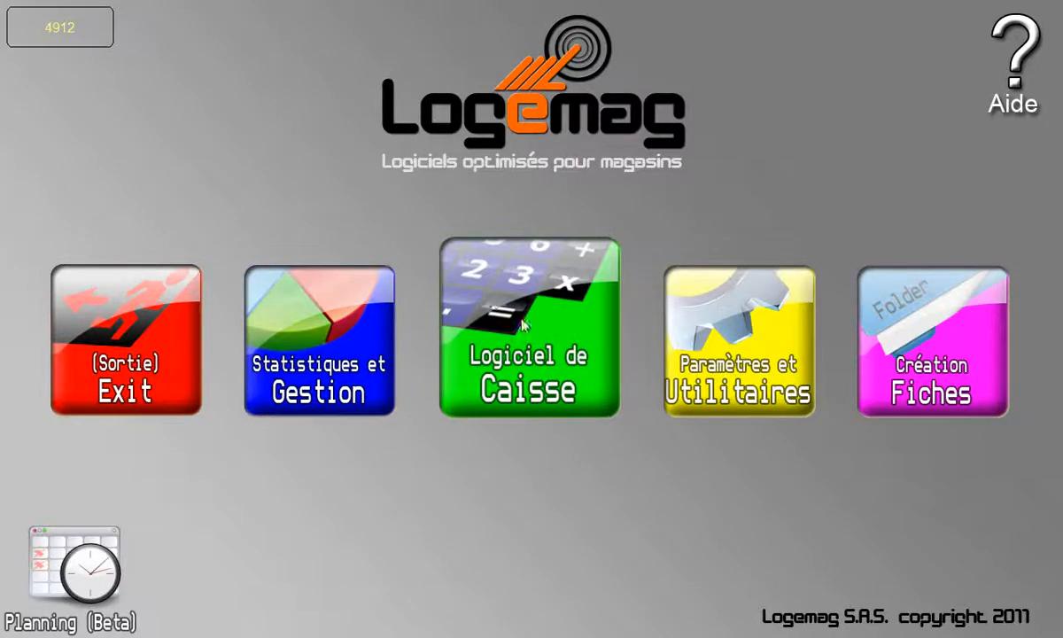
{"action": "left_click", "coordinate": [523, 323]}
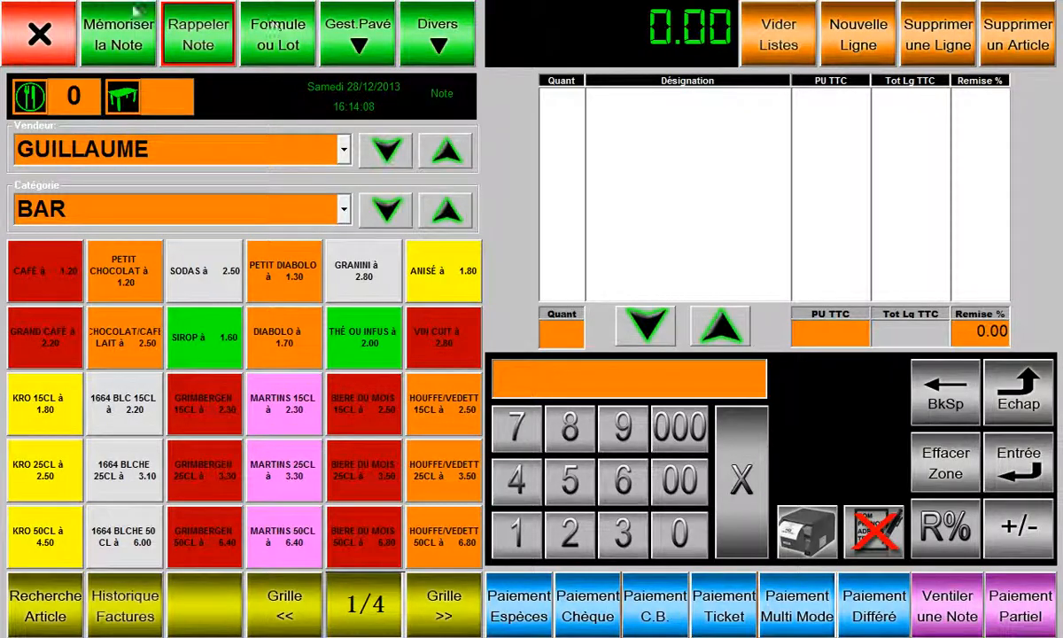
{"action": "left_click", "coordinate": [209, 44]}
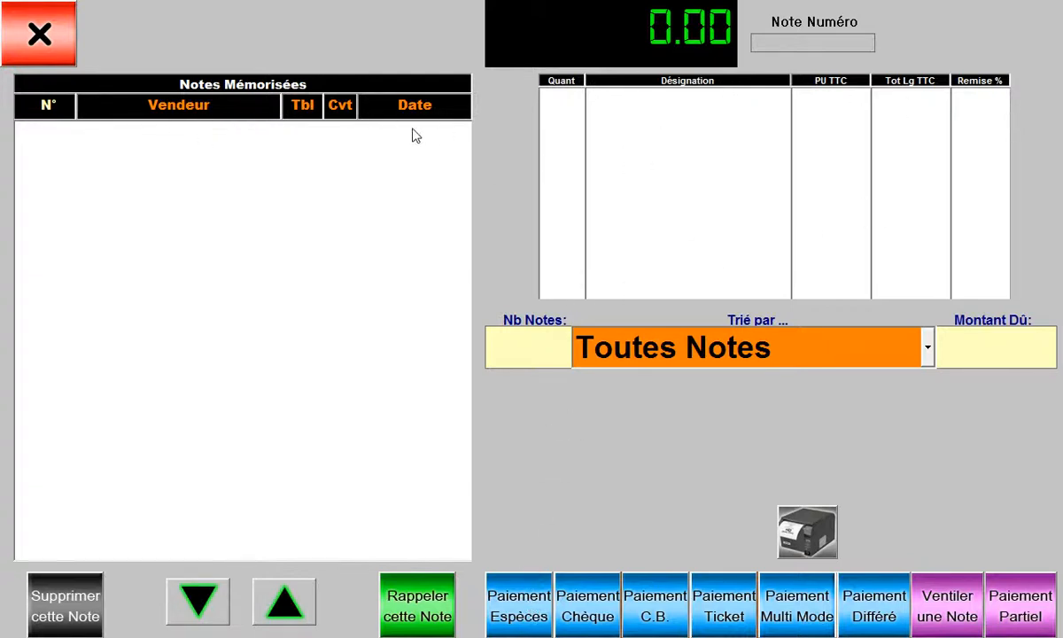
{"action": "left_click", "coordinate": [28, 32]}
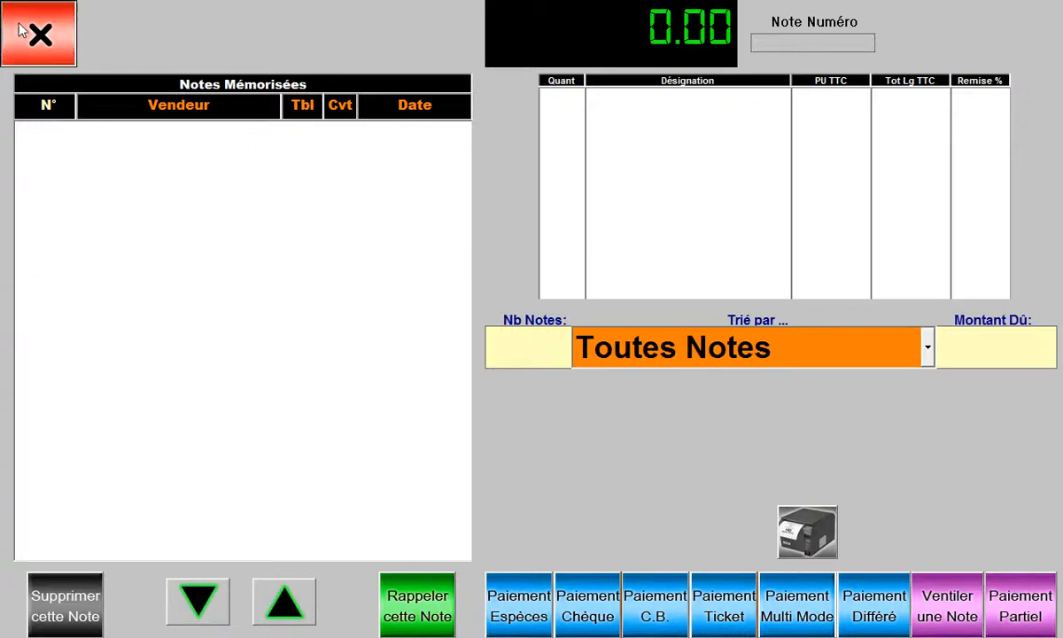
{"action": "left_click", "coordinate": [28, 33]}
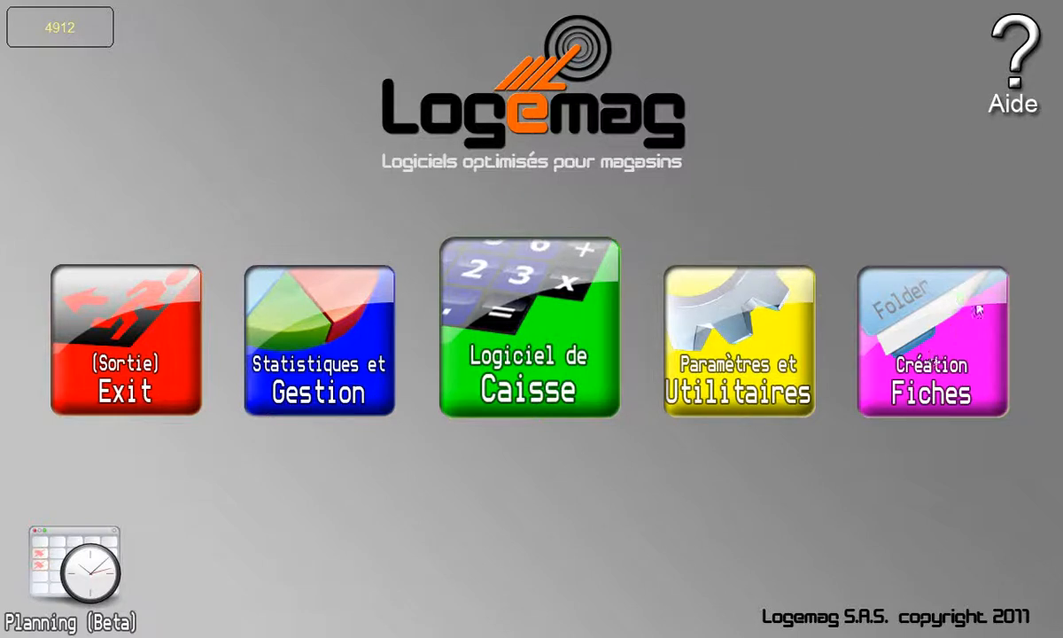
- Open the tax records and review the list of existing VAT rates
{"action": "left_click", "coordinate": [936, 362]}
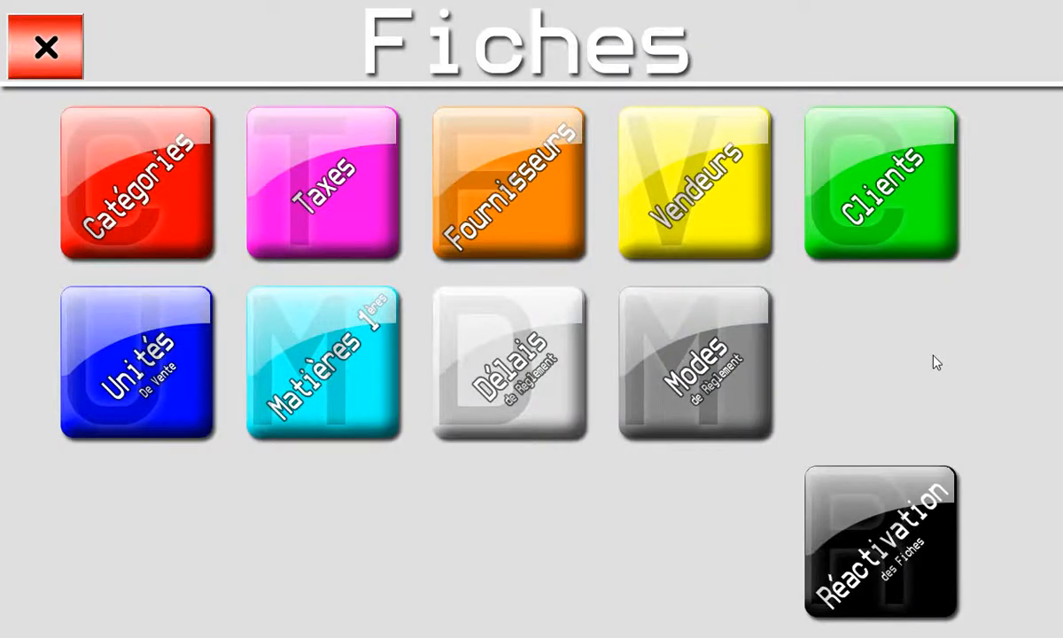
{"action": "left_click", "coordinate": [327, 186]}
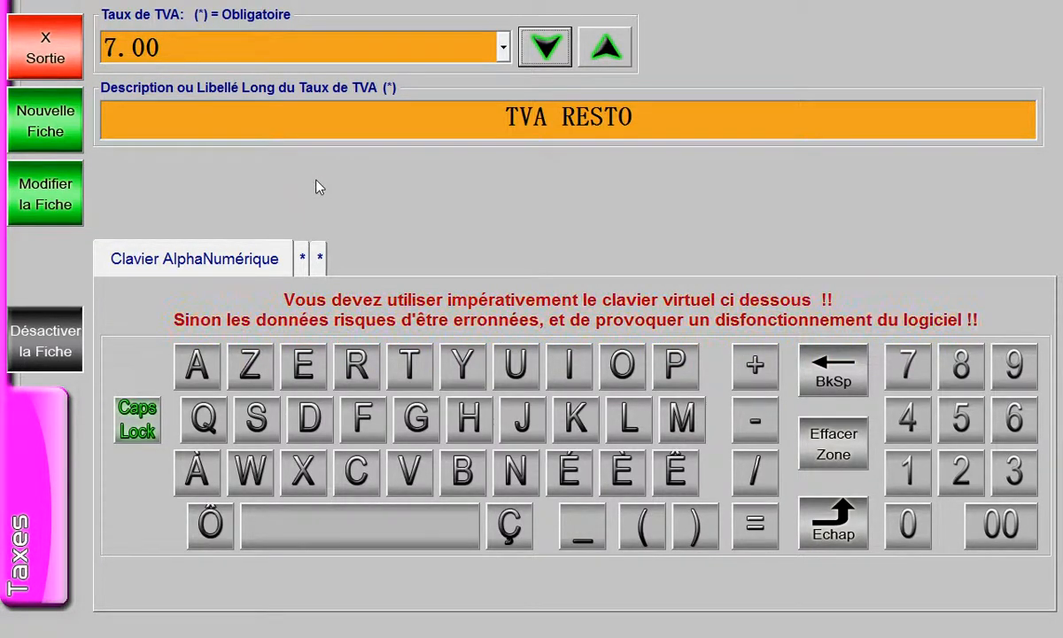
{"action": "left_click", "coordinate": [447, 46]}
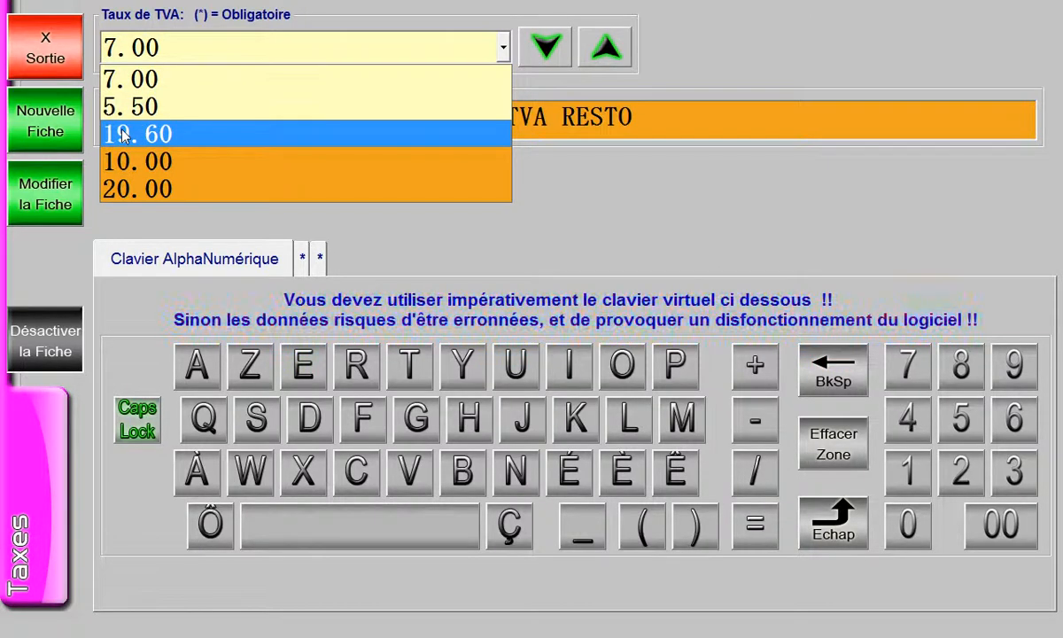
{"action": "left_click", "coordinate": [586, 203]}
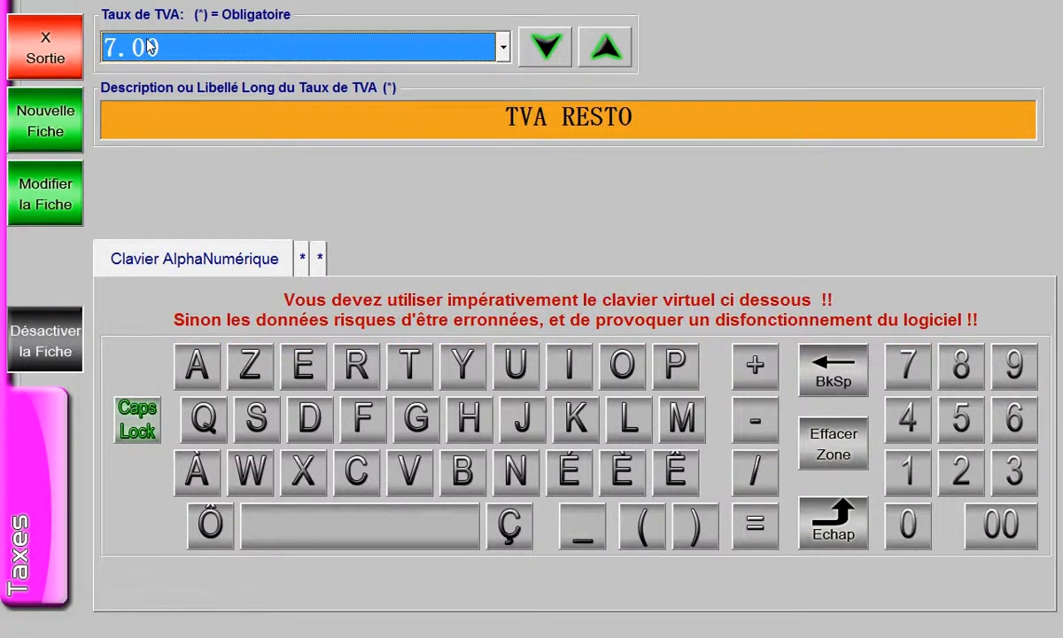
- Start a new tax record and set its VAT rate to 10.00
{"action": "left_click", "coordinate": [56, 129]}
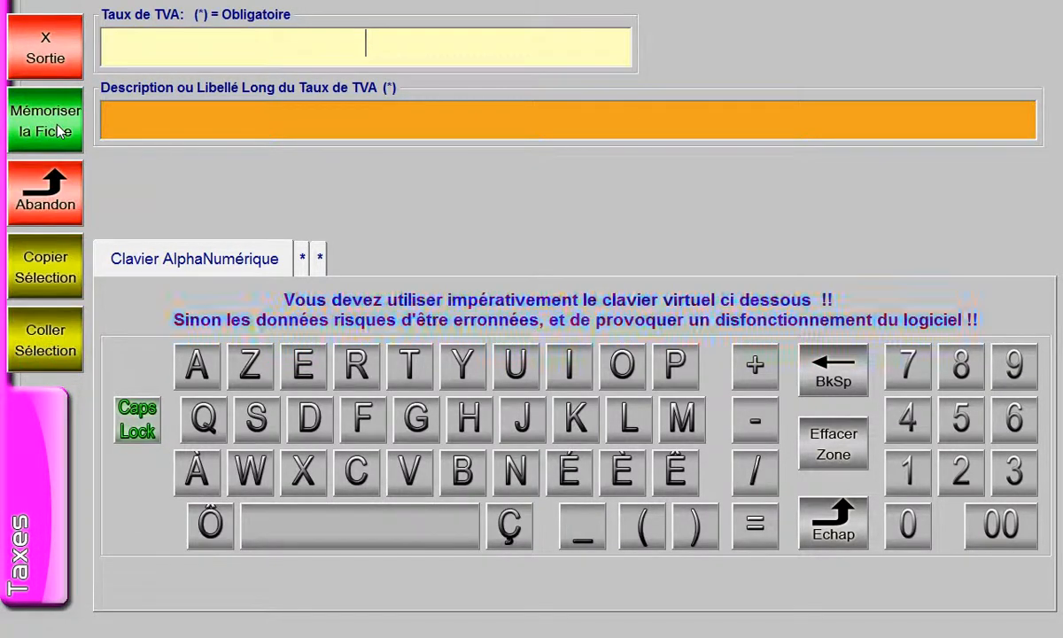
{"action": "left_click", "coordinate": [903, 483]}
{"action": "left_click", "coordinate": [1001, 524]}
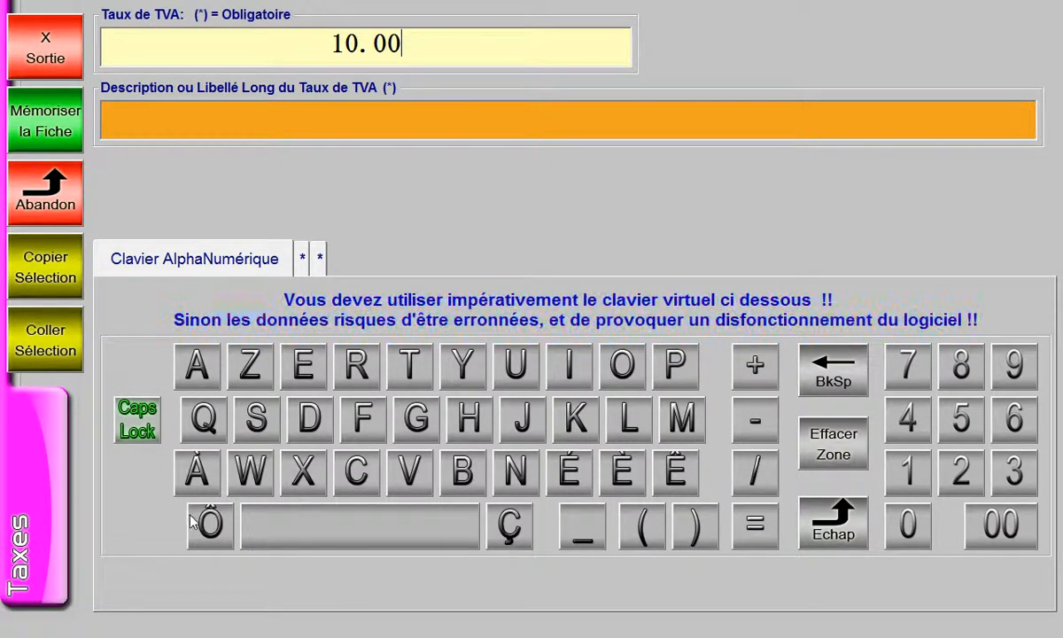
- Enter "TVA REDUITE 2014" as the VAT rate's description and abandon the new record without saving it
{"action": "left_click", "coordinate": [430, 116]}
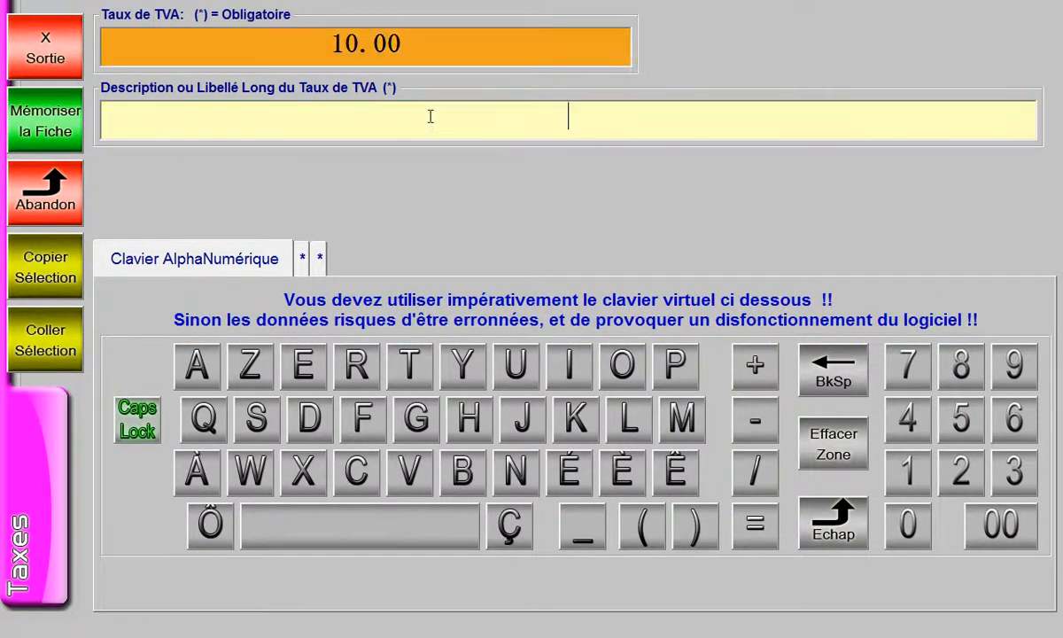
{"action": "left_click", "coordinate": [410, 363]}
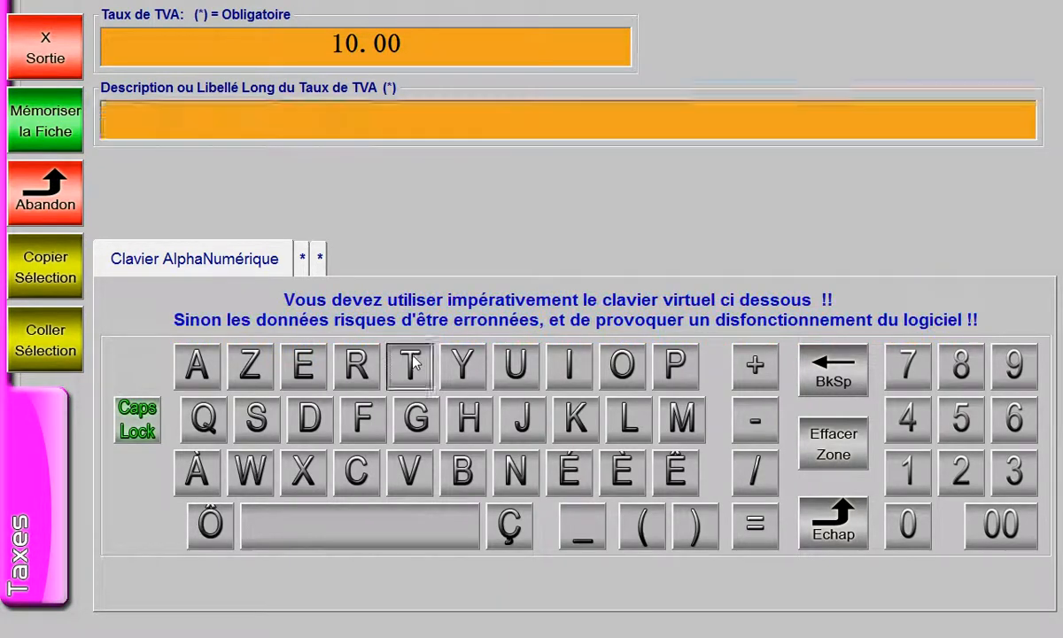
{"action": "left_click", "coordinate": [410, 474]}
{"action": "left_click", "coordinate": [196, 363]}
{"action": "left_click", "coordinate": [346, 531]}
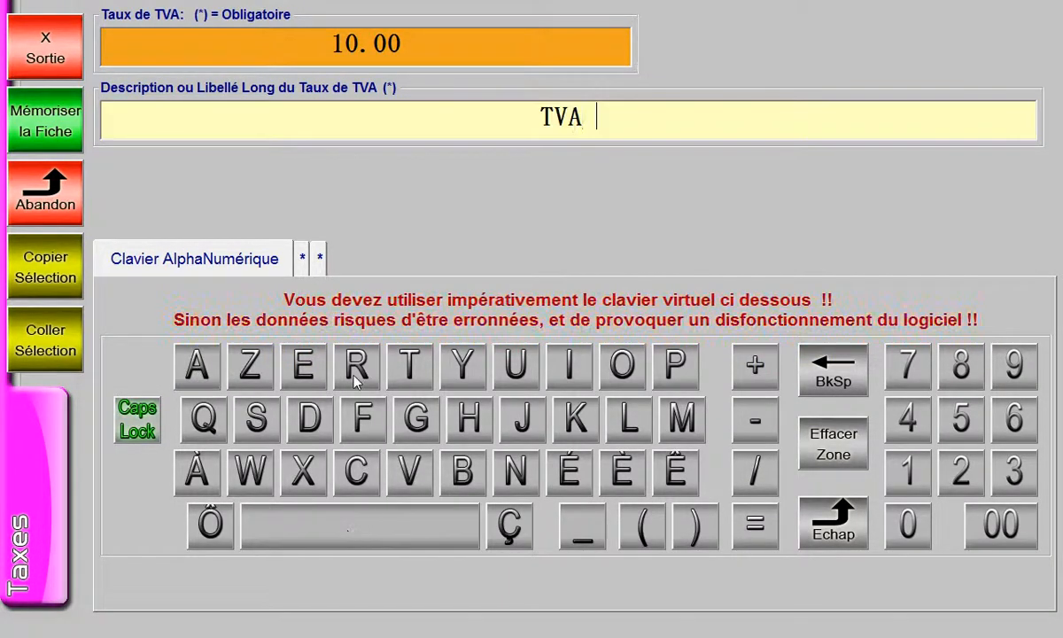
{"action": "left_click", "coordinate": [355, 365]}
{"action": "left_click", "coordinate": [304, 365]}
{"action": "left_click", "coordinate": [309, 417]}
{"action": "left_click", "coordinate": [516, 365]}
{"action": "left_click", "coordinate": [569, 365]}
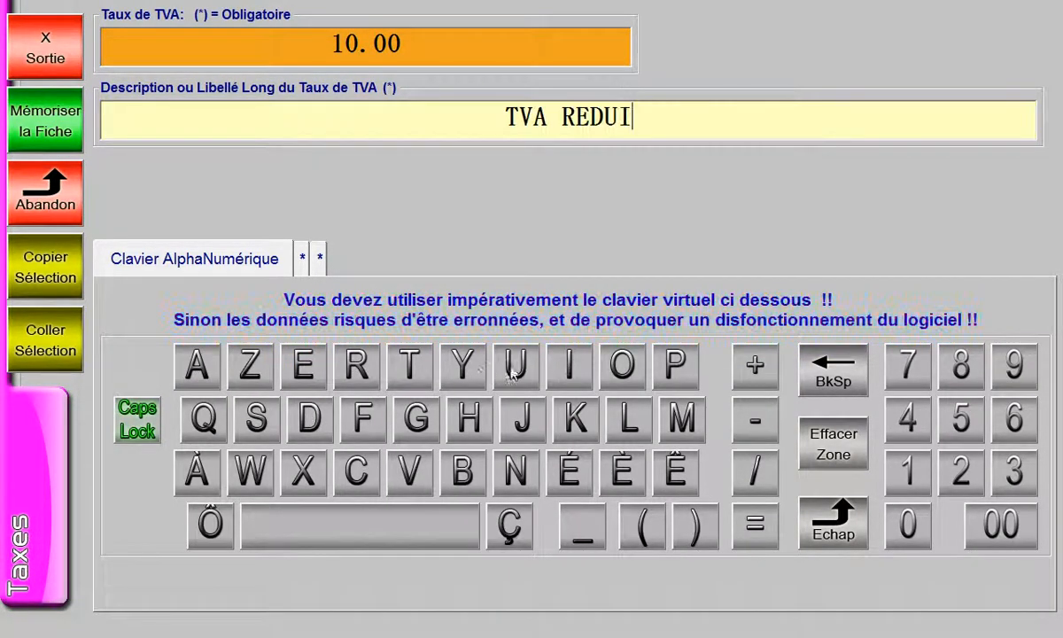
{"action": "left_click", "coordinate": [409, 363]}
{"action": "left_click", "coordinate": [304, 365]}
{"action": "left_click", "coordinate": [439, 526]}
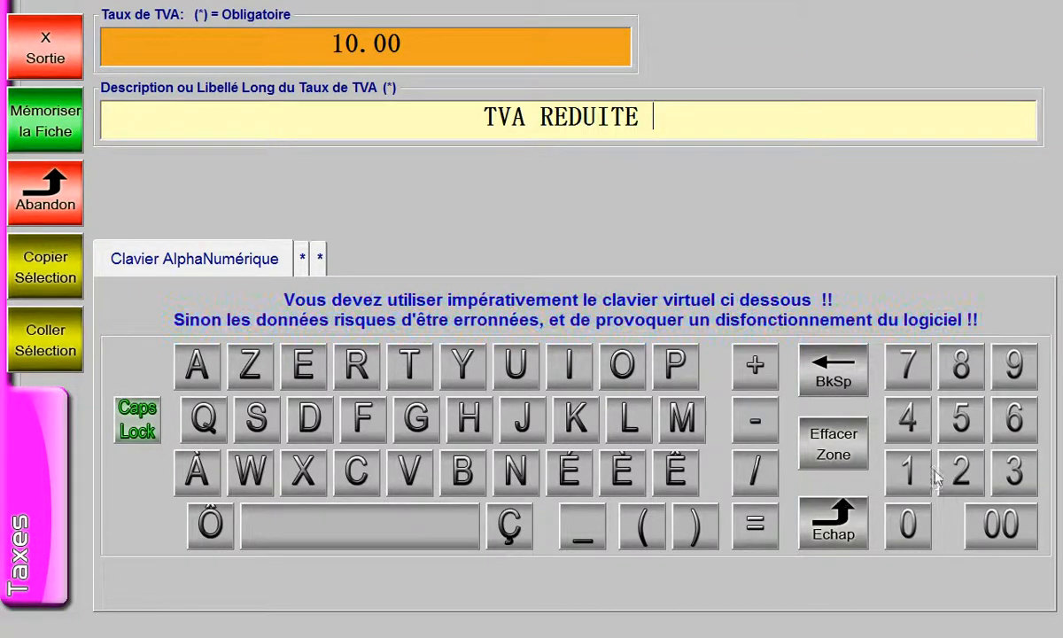
{"action": "left_click", "coordinate": [961, 471]}
{"action": "left_click", "coordinate": [908, 524]}
{"action": "left_click", "coordinate": [908, 471]}
{"action": "left_click", "coordinate": [908, 418]}
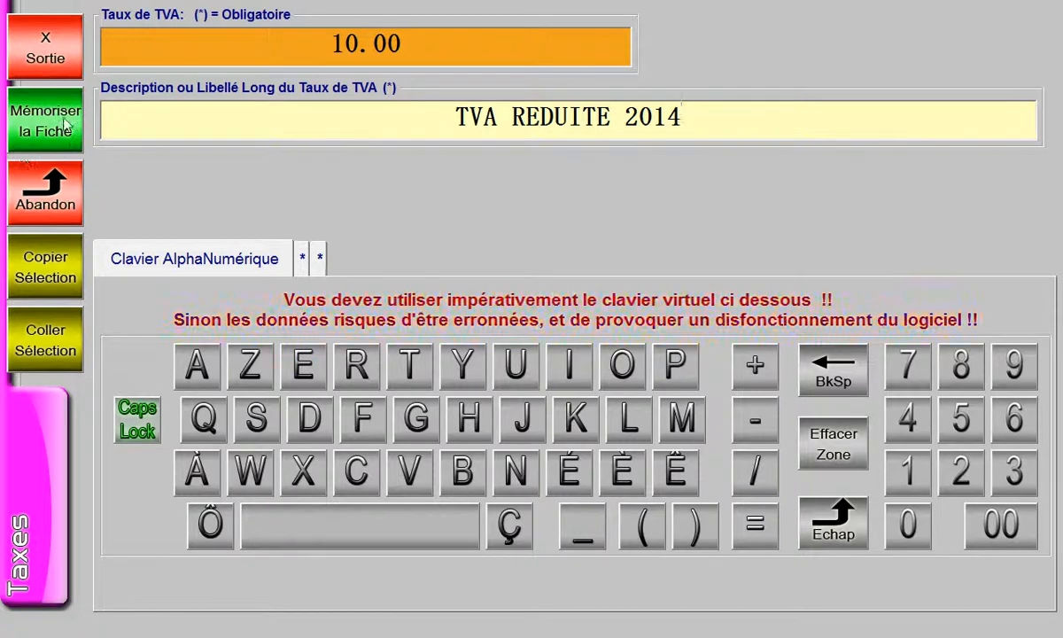
{"action": "left_click", "coordinate": [40, 195]}
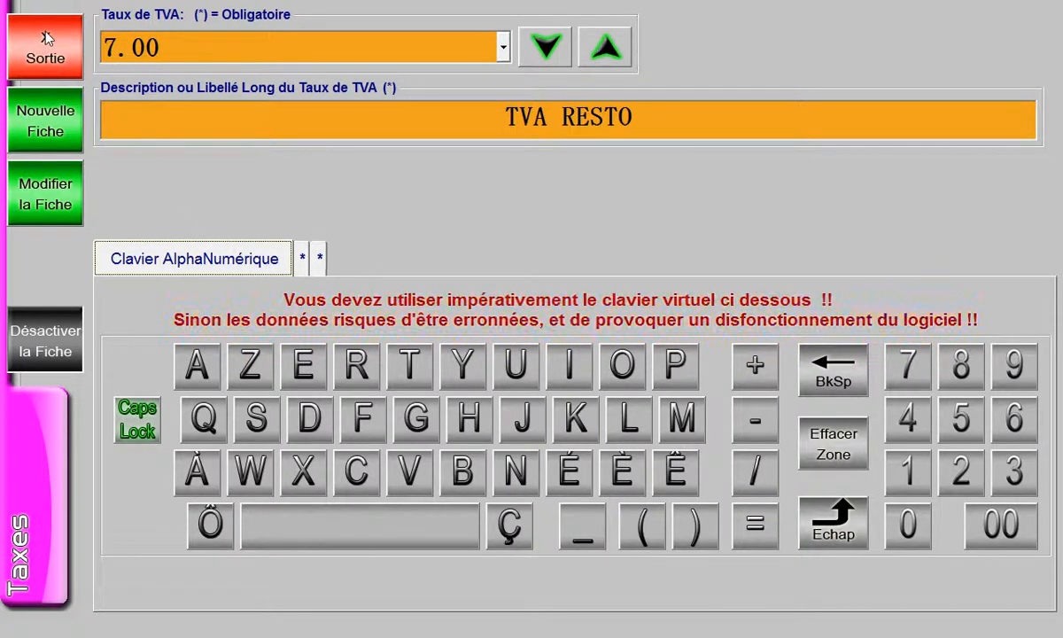
- Check the list of VAT rates again and leave the tax records for the main menu
{"action": "left_click", "coordinate": [425, 48]}
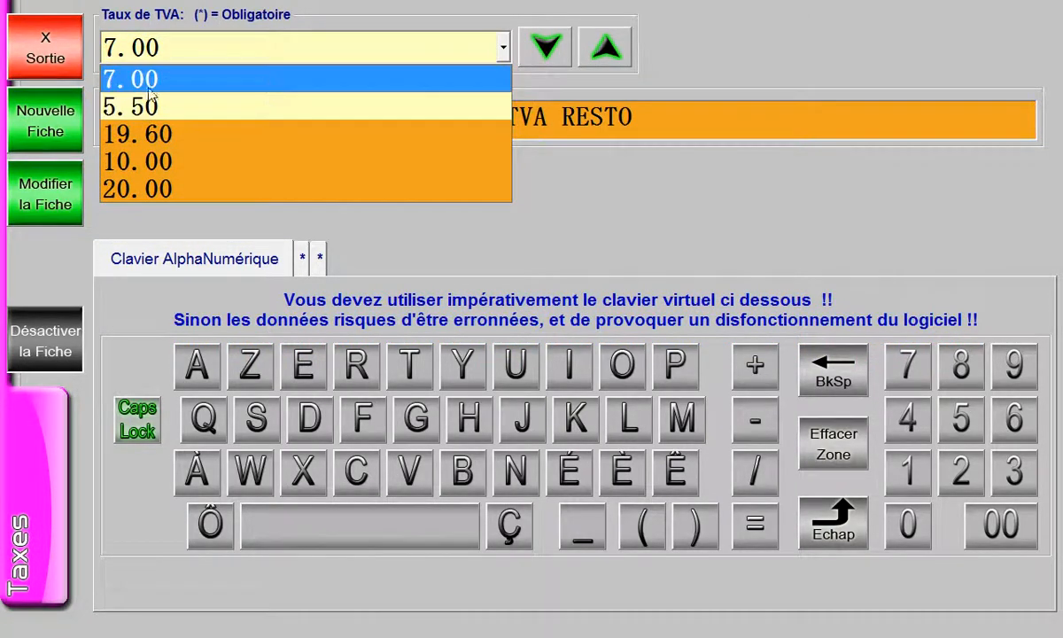
{"action": "left_click", "coordinate": [55, 49]}
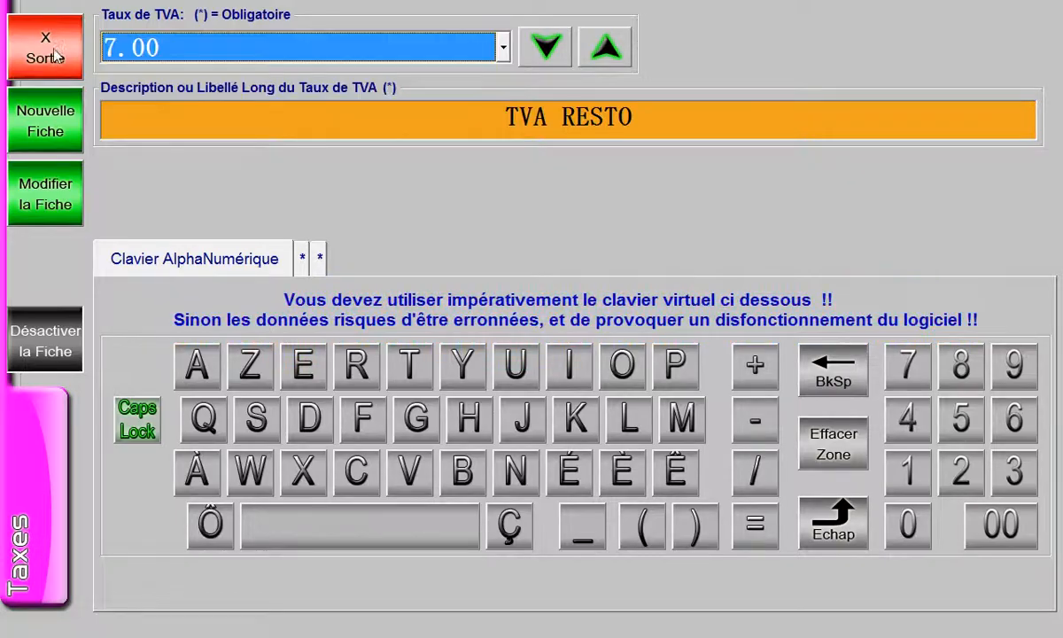
{"action": "left_click", "coordinate": [56, 55]}
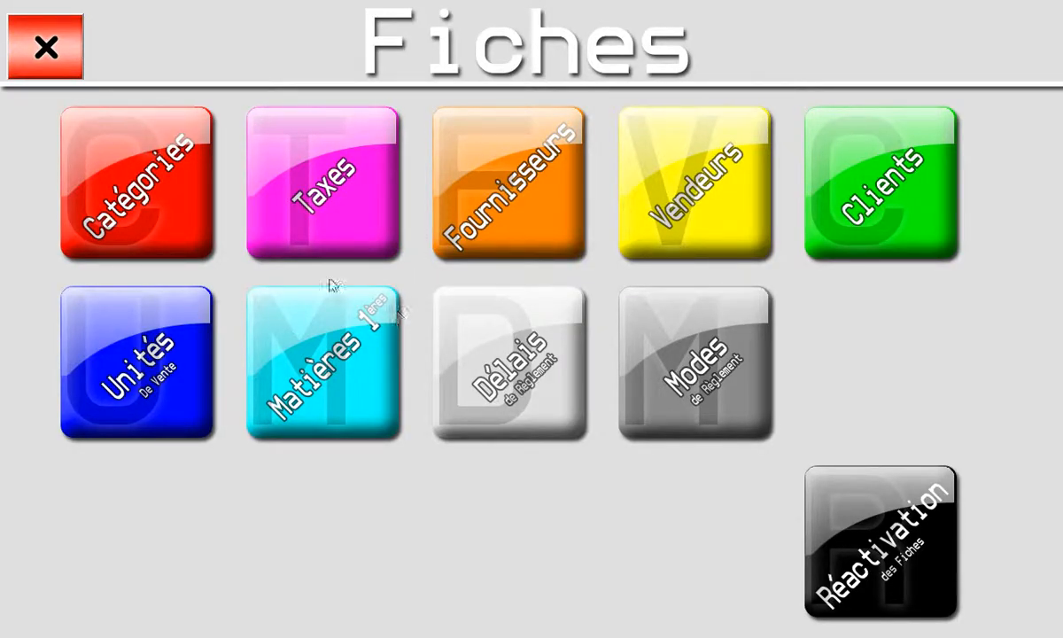
{"action": "left_click", "coordinate": [49, 53]}
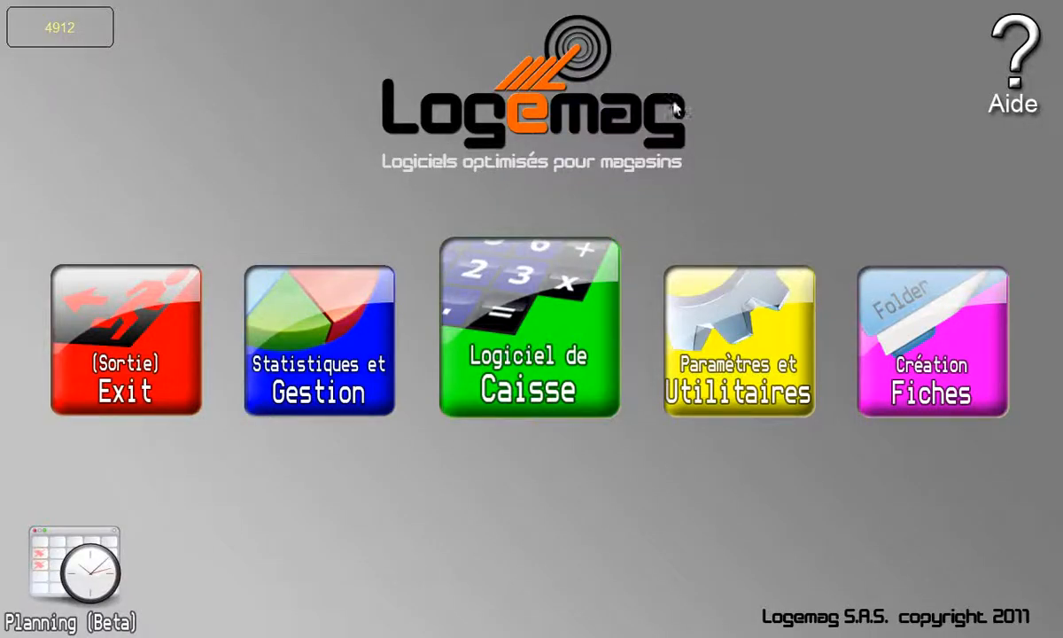
- Open the general parameters among the utilities and enter LGM as the login
{"action": "left_click", "coordinate": [734, 348]}
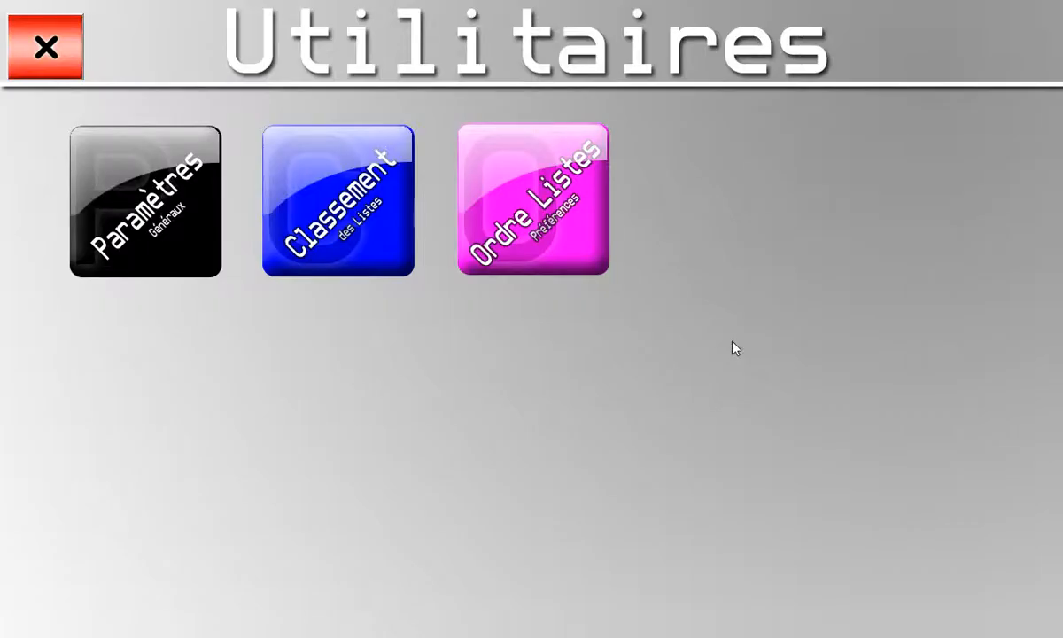
{"action": "left_click", "coordinate": [173, 224]}
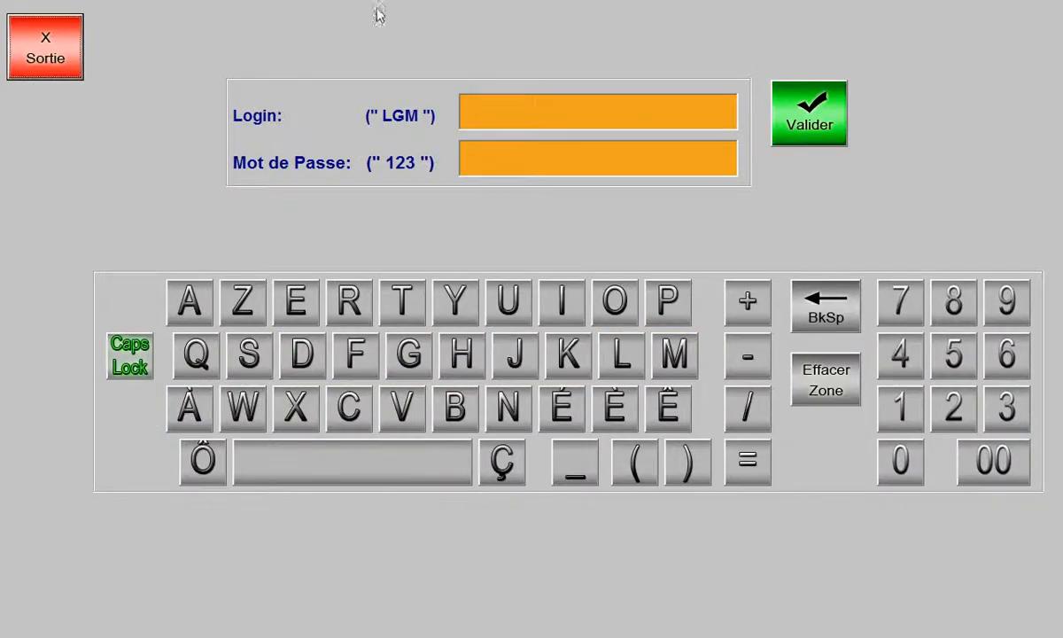
{"action": "left_click", "coordinate": [568, 112]}
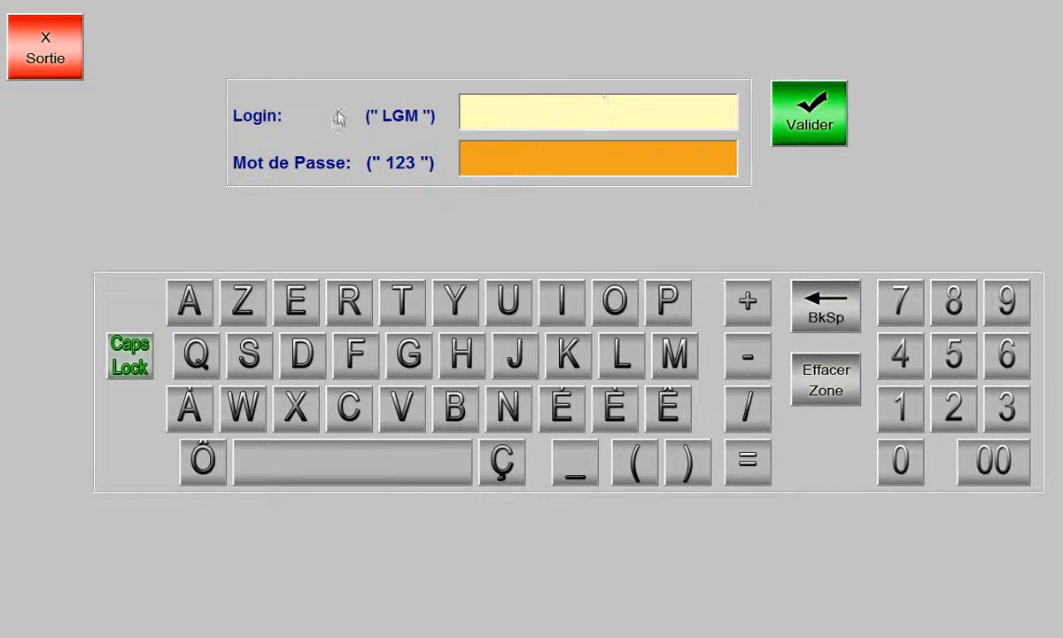
{"action": "left_click", "coordinate": [608, 350]}
{"action": "left_click", "coordinate": [408, 355]}
{"action": "left_click", "coordinate": [674, 354]}
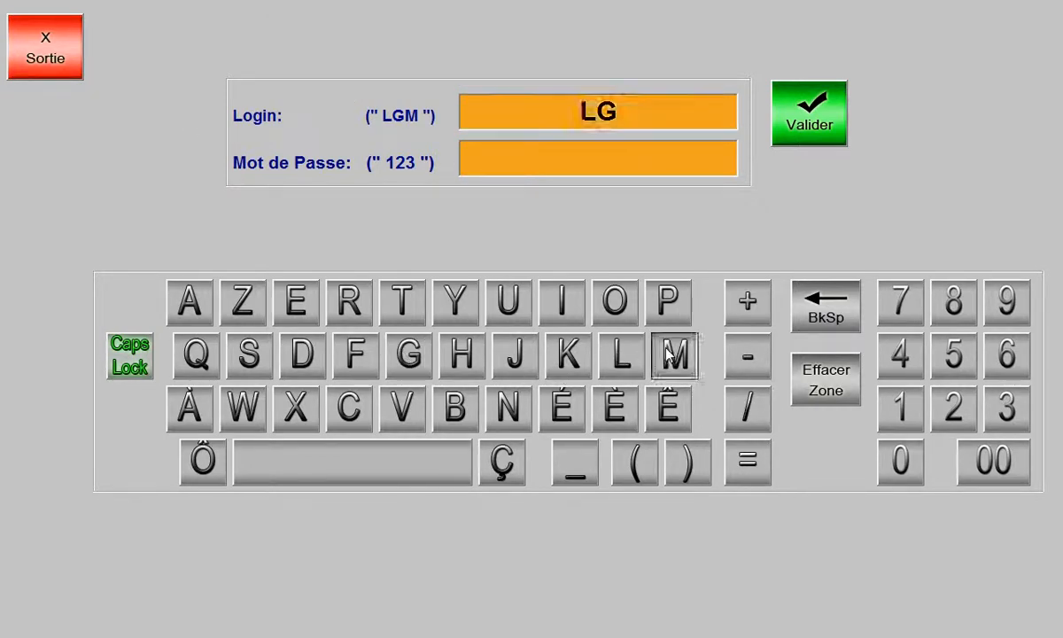
- Enter the password and validate the sign-in to the general parameters
{"action": "left_click", "coordinate": [592, 173]}
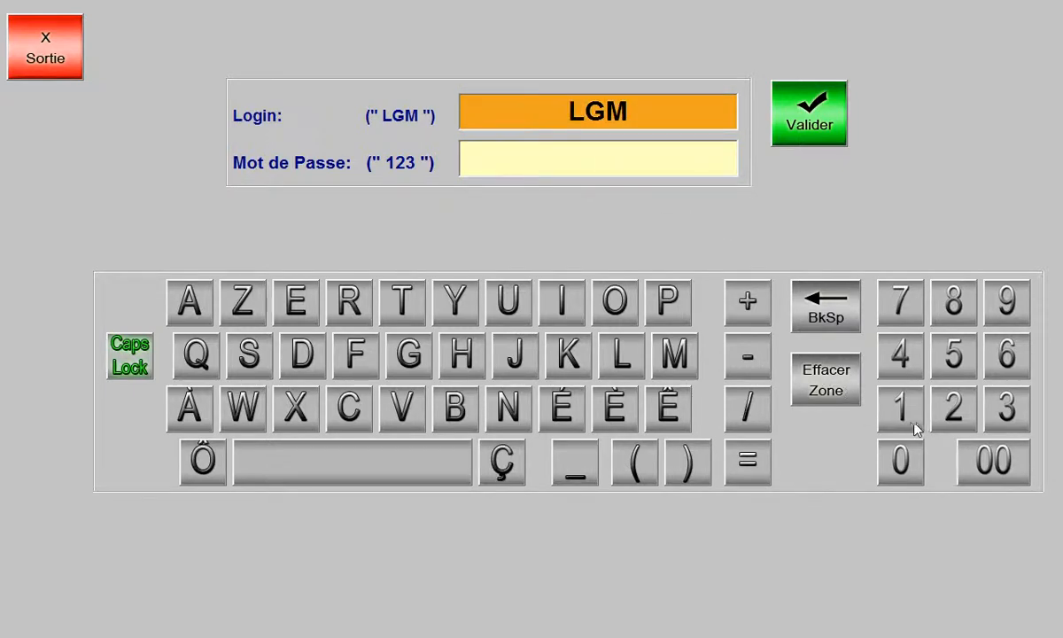
{"action": "left_click", "coordinate": [886, 396]}
{"action": "left_click", "coordinate": [934, 394]}
{"action": "left_click", "coordinate": [998, 422]}
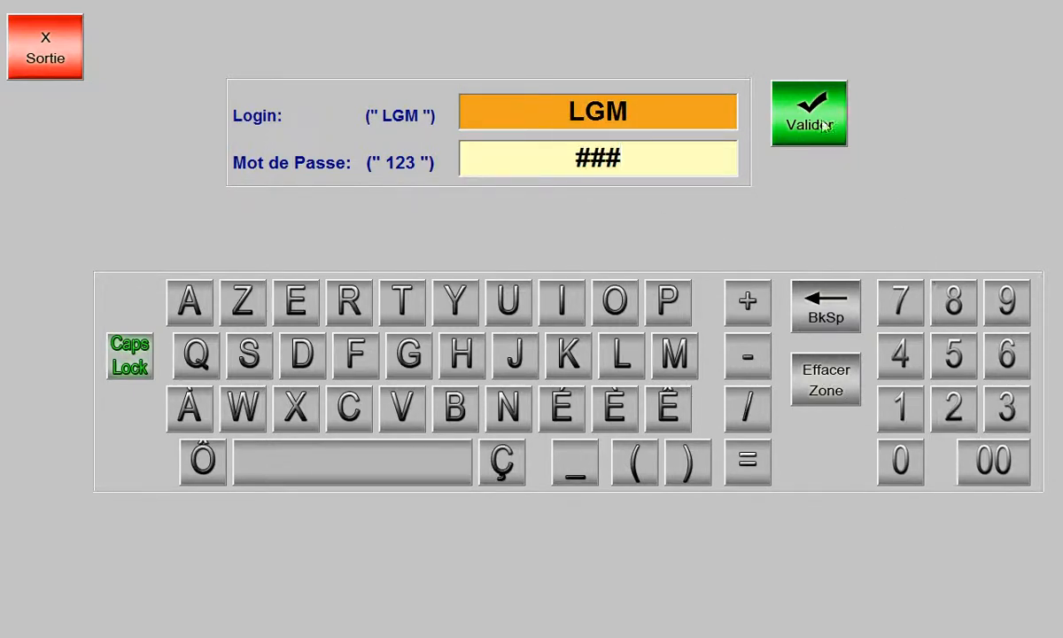
{"action": "left_click", "coordinate": [788, 118]}
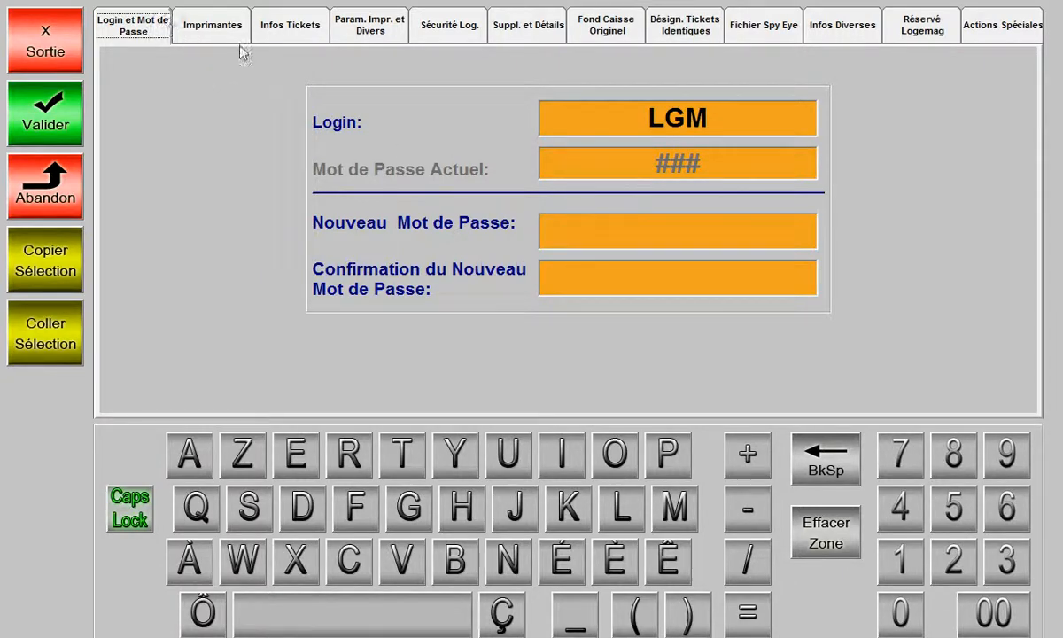
- Open the batch modifications among the special actions and filter the articles by the 7.00 VAT rate
{"action": "left_click", "coordinate": [999, 38]}
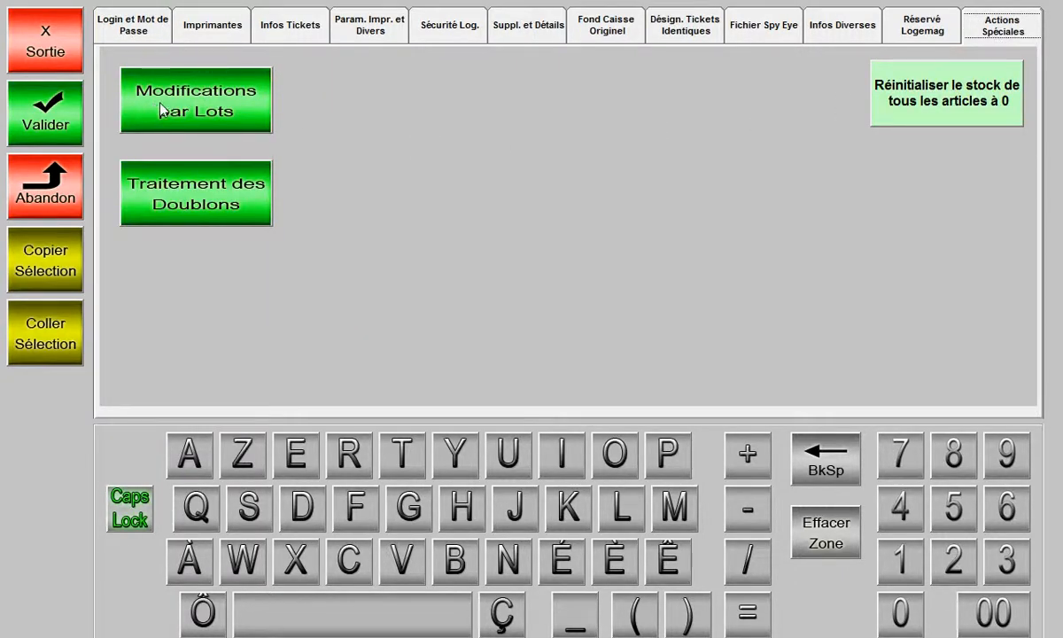
{"action": "left_click", "coordinate": [195, 107]}
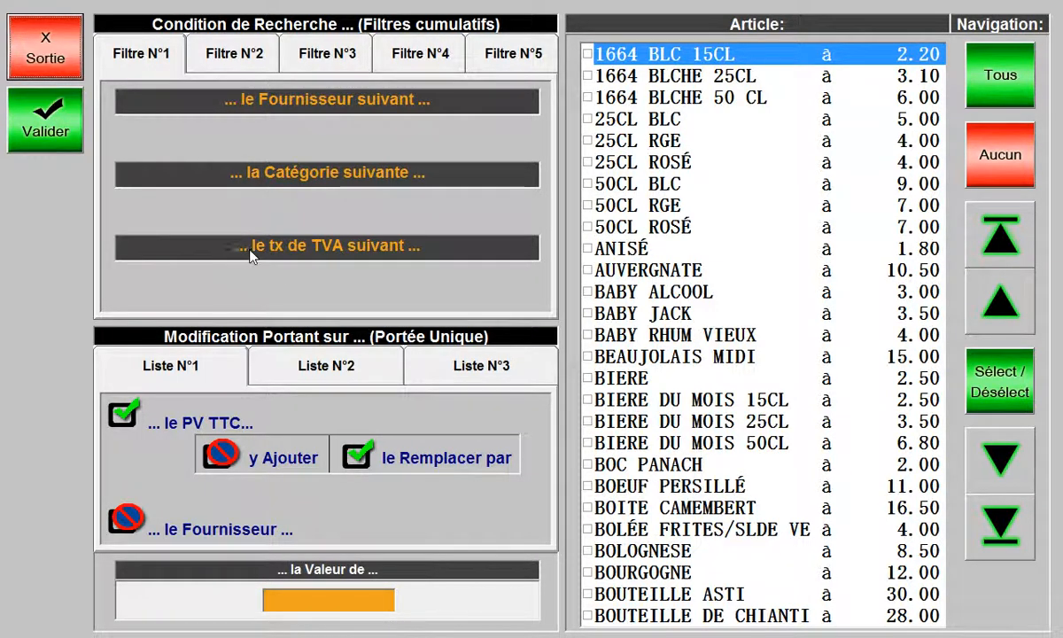
{"action": "left_click", "coordinate": [328, 250]}
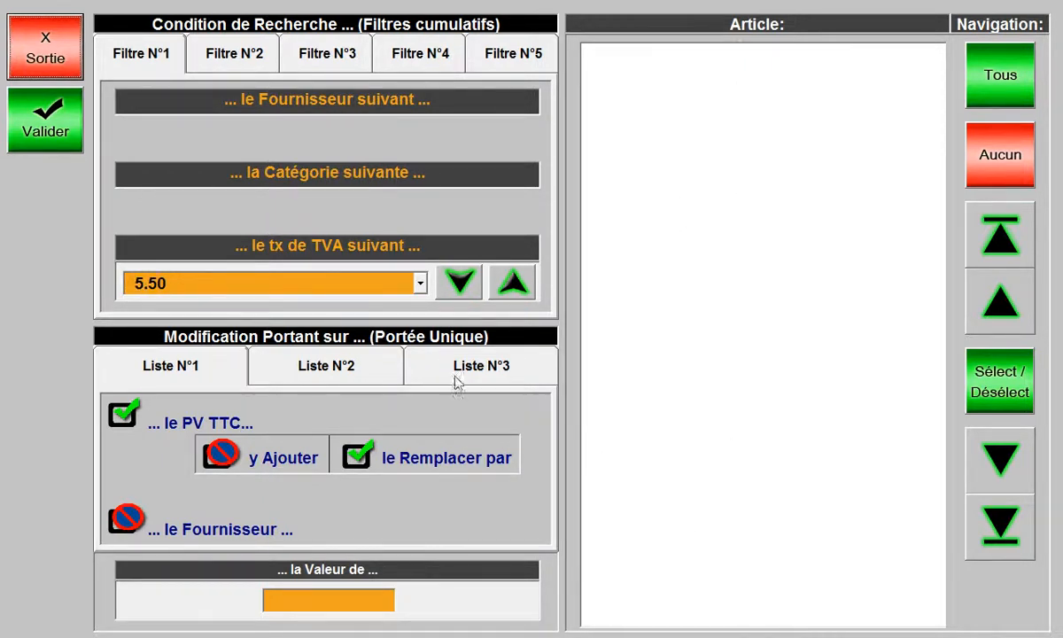
{"action": "left_click", "coordinate": [256, 284]}
{"action": "left_click", "coordinate": [152, 324]}
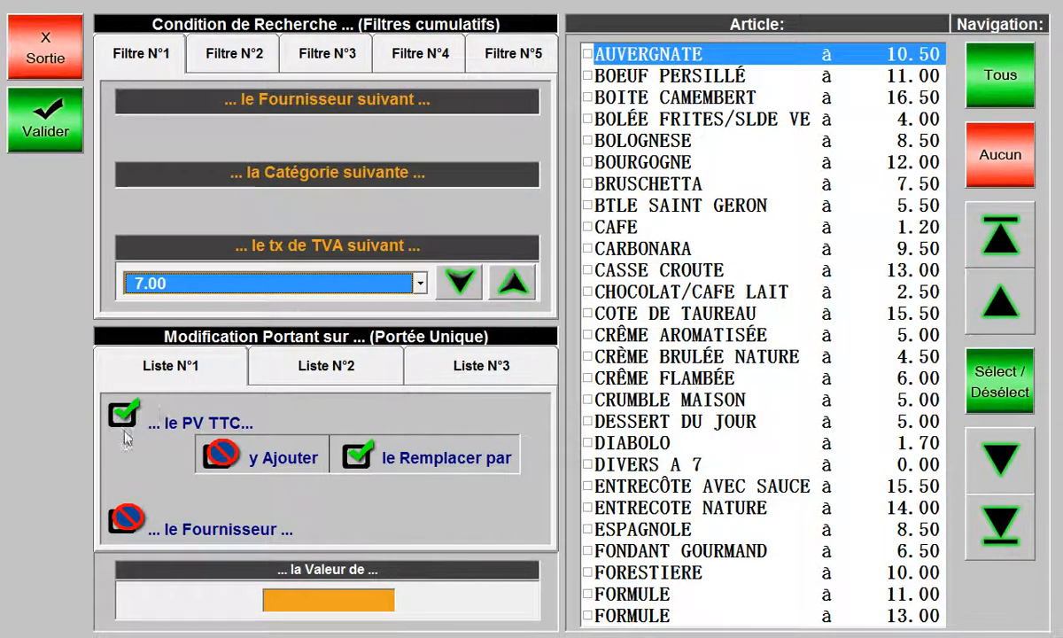
- Set the batch modification to change the articles' VAT, with 10.00 as the replacement rate
{"action": "left_click", "coordinate": [294, 369]}
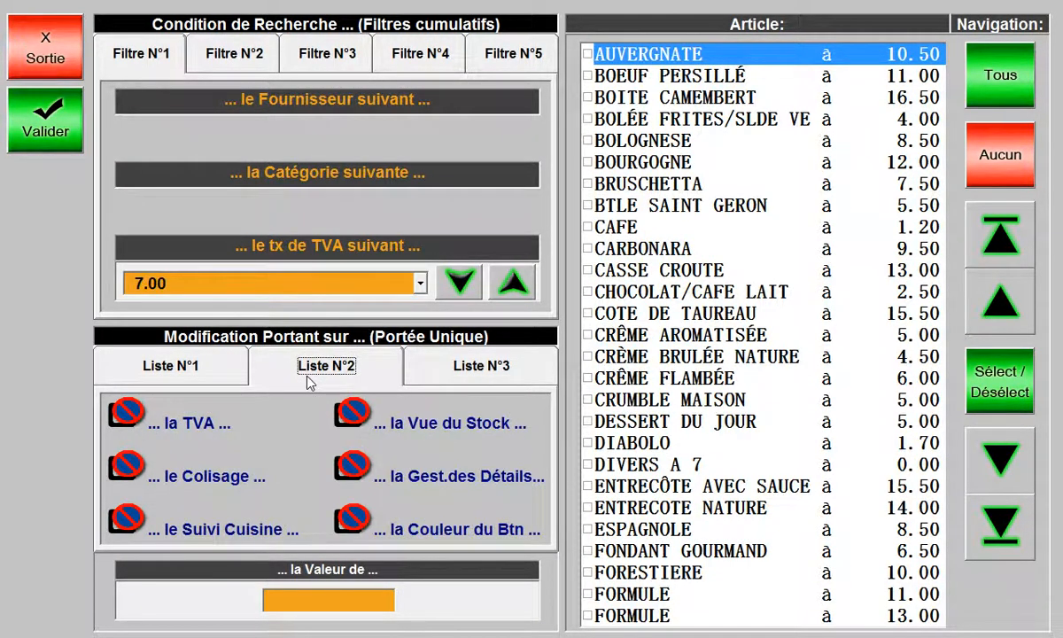
{"action": "left_click", "coordinate": [122, 423]}
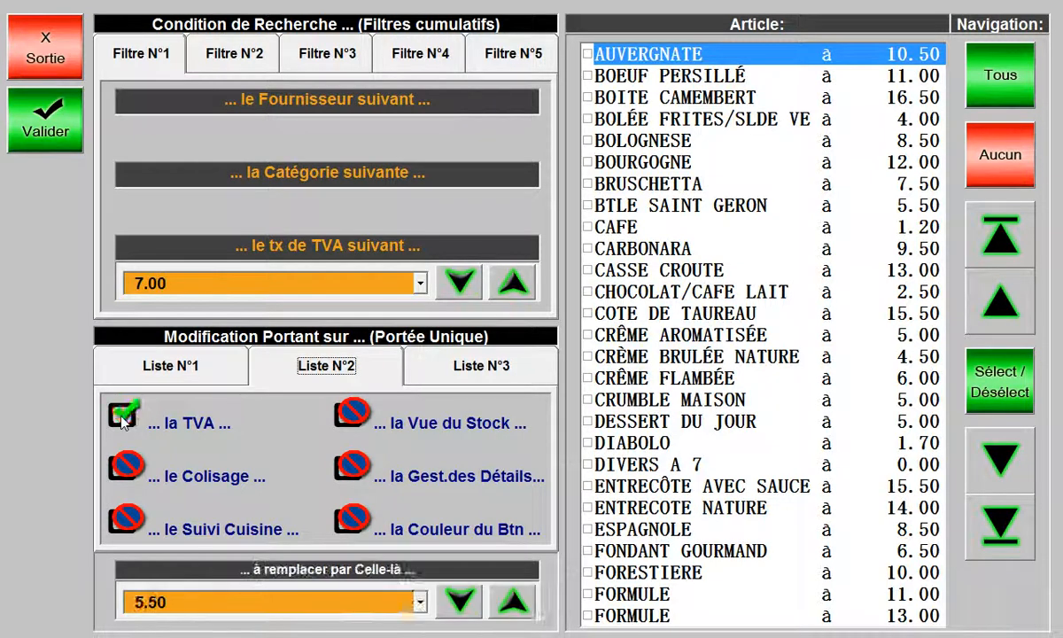
{"action": "left_click", "coordinate": [367, 606]}
{"action": "left_click", "coordinate": [310, 636]}
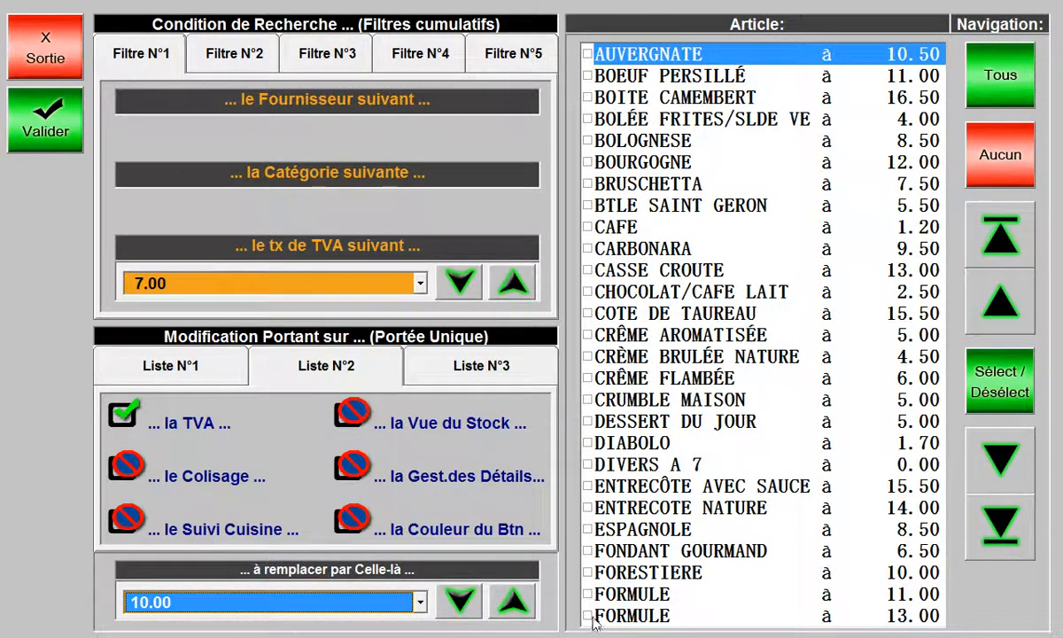
- Select all the articles filtered at 7.00 and run the batch VAT modification on them
{"action": "left_click", "coordinate": [1000, 78]}
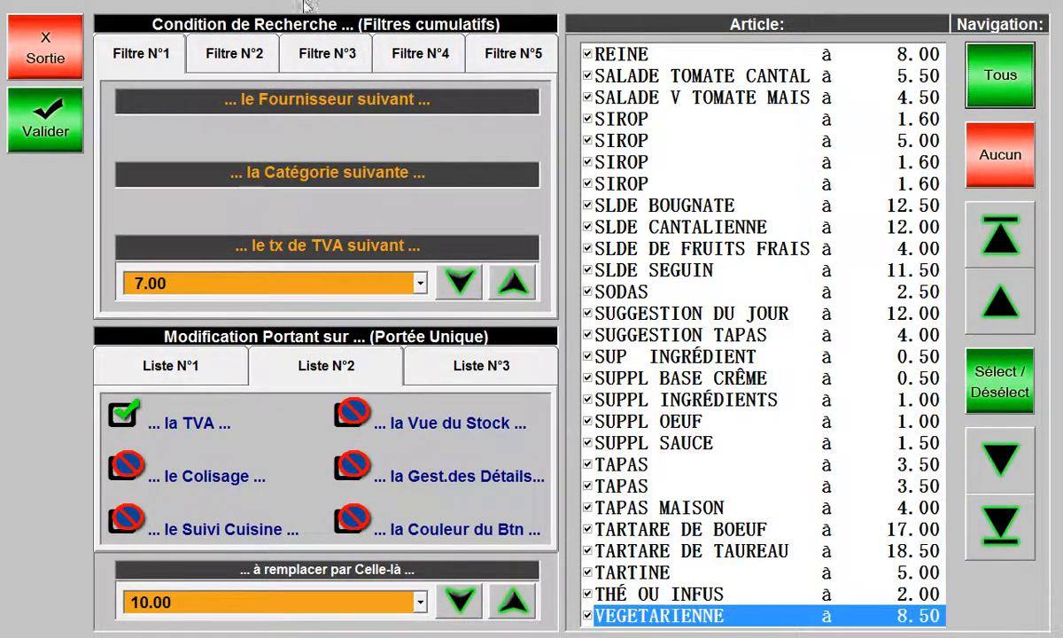
{"action": "left_click", "coordinate": [41, 125]}
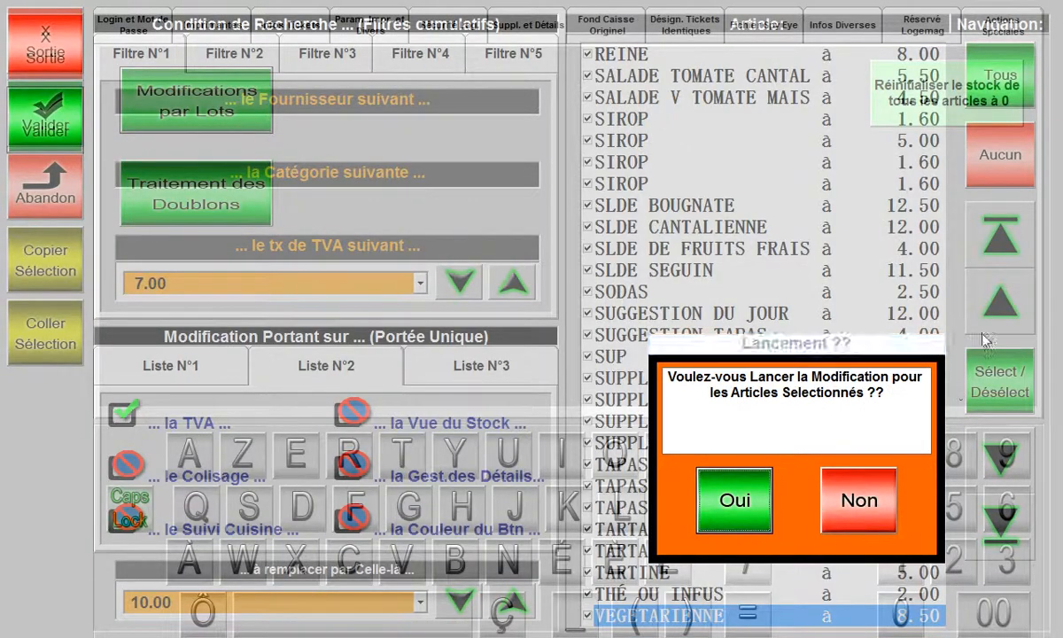
{"action": "left_click", "coordinate": [741, 512]}
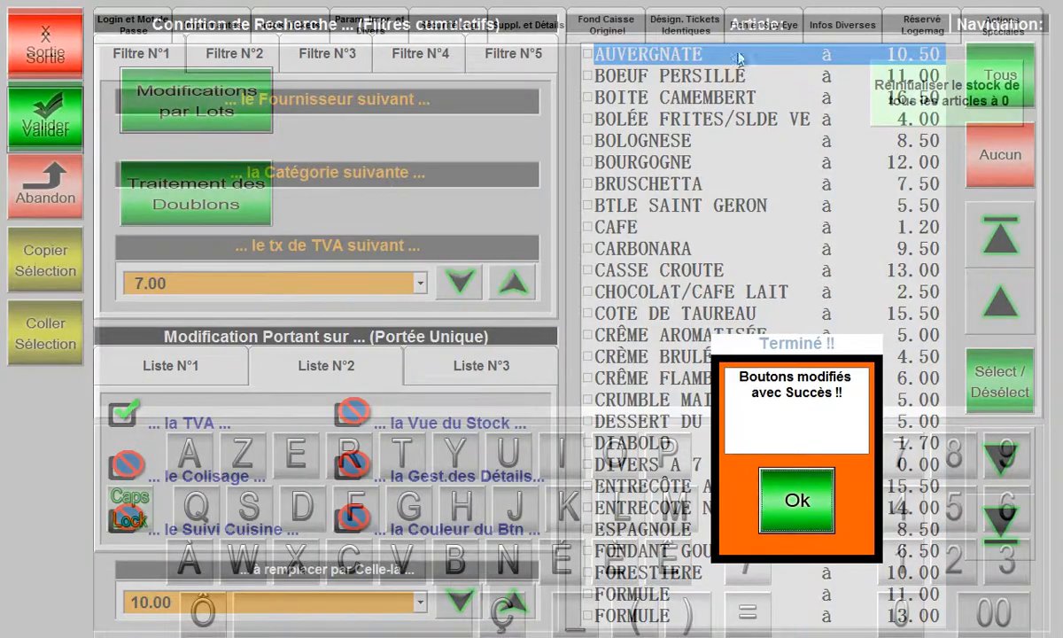
{"action": "left_click", "coordinate": [771, 496]}
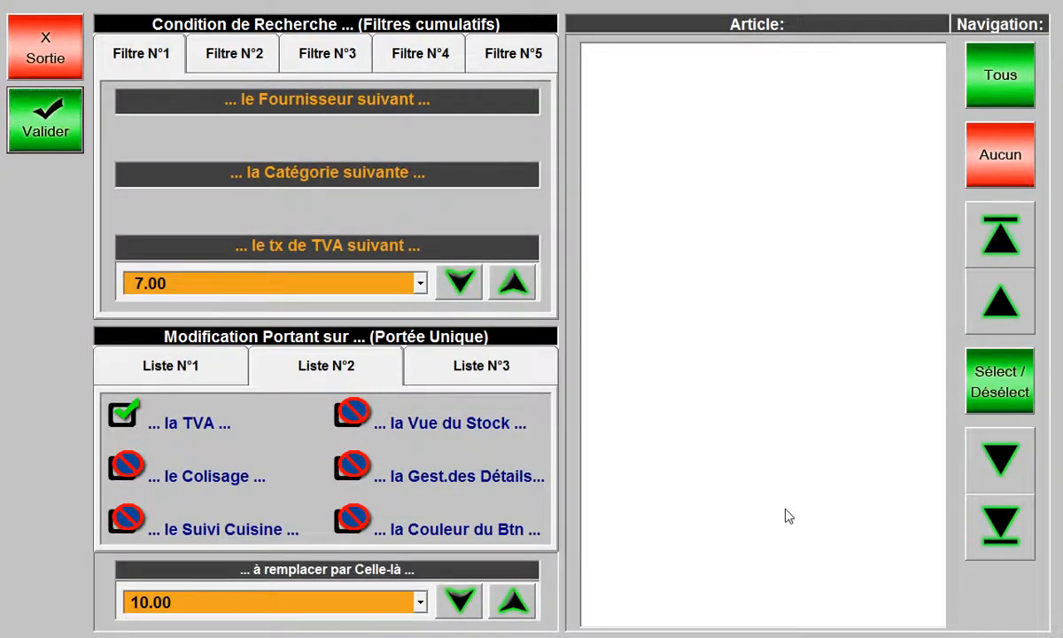
- Filter the articles by the 19.60 VAT rate and set the replacement rate to 20.00
{"action": "left_click", "coordinate": [196, 294]}
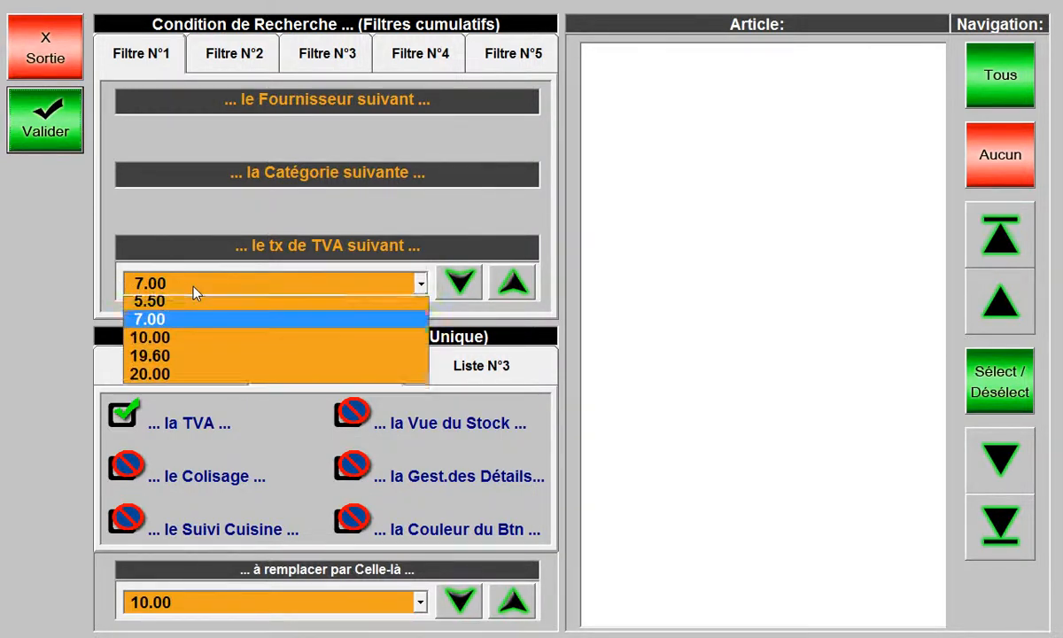
{"action": "left_click", "coordinate": [152, 367]}
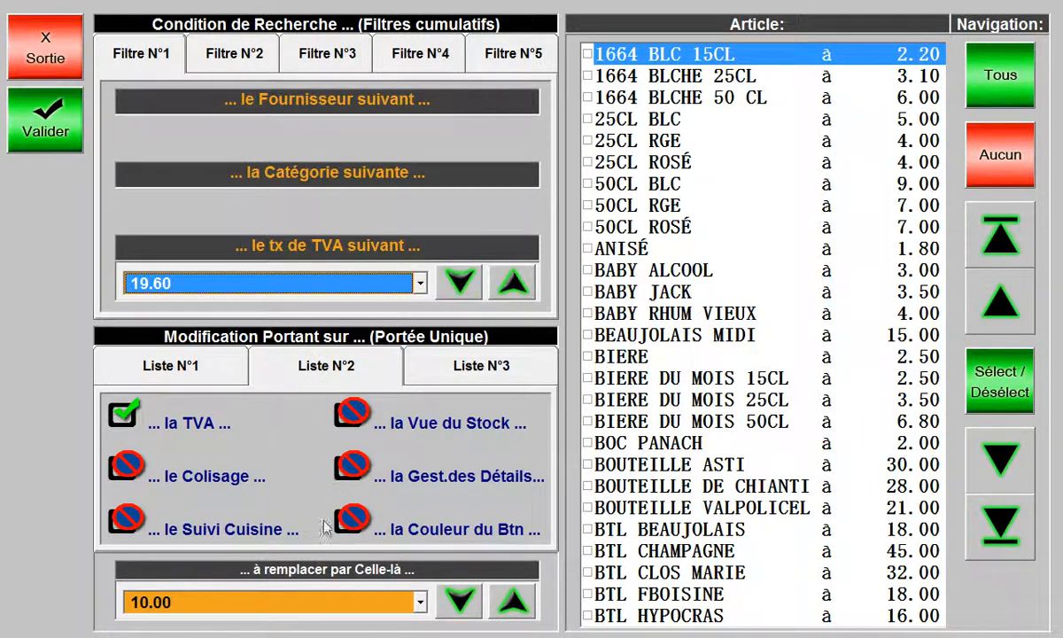
{"action": "left_click", "coordinate": [246, 605]}
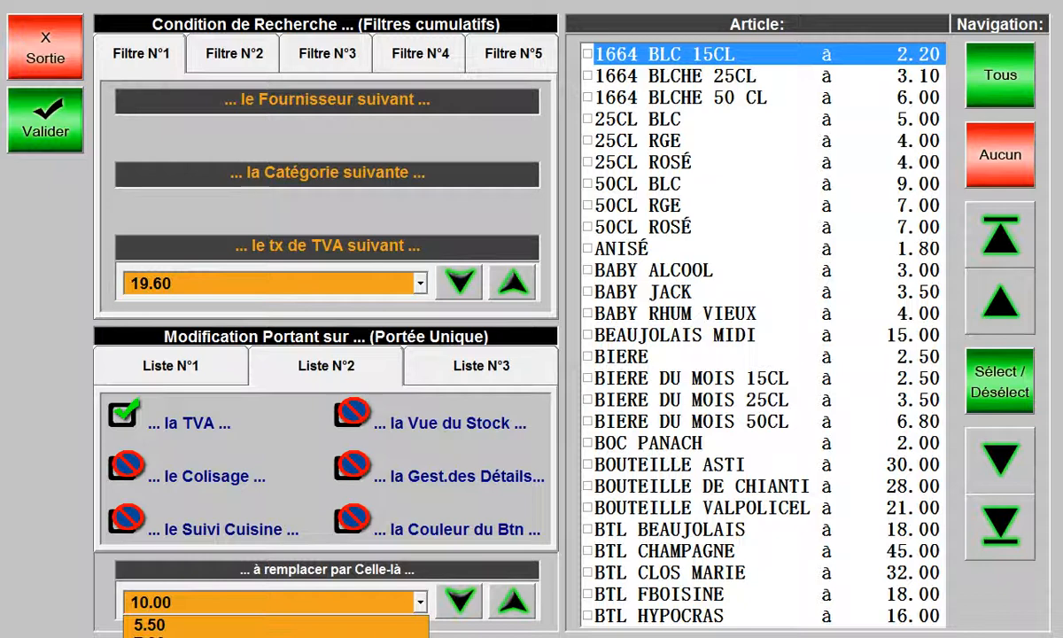
{"action": "left_click", "coordinate": [239, 636]}
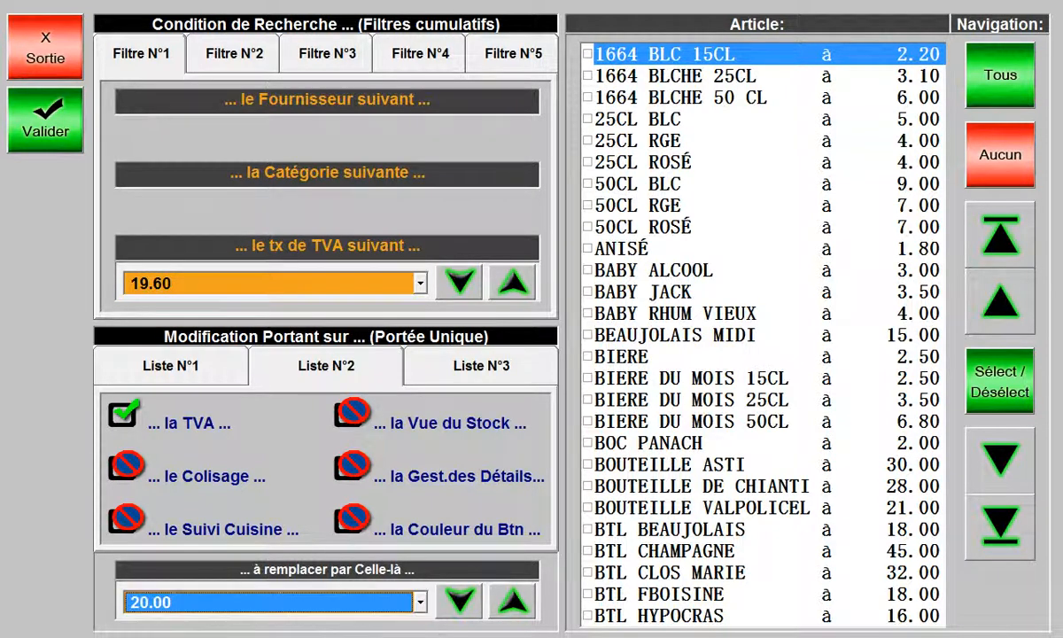
- Select all the articles filtered at 19.60 and run the batch VAT modification on them
{"action": "left_click", "coordinate": [998, 80]}
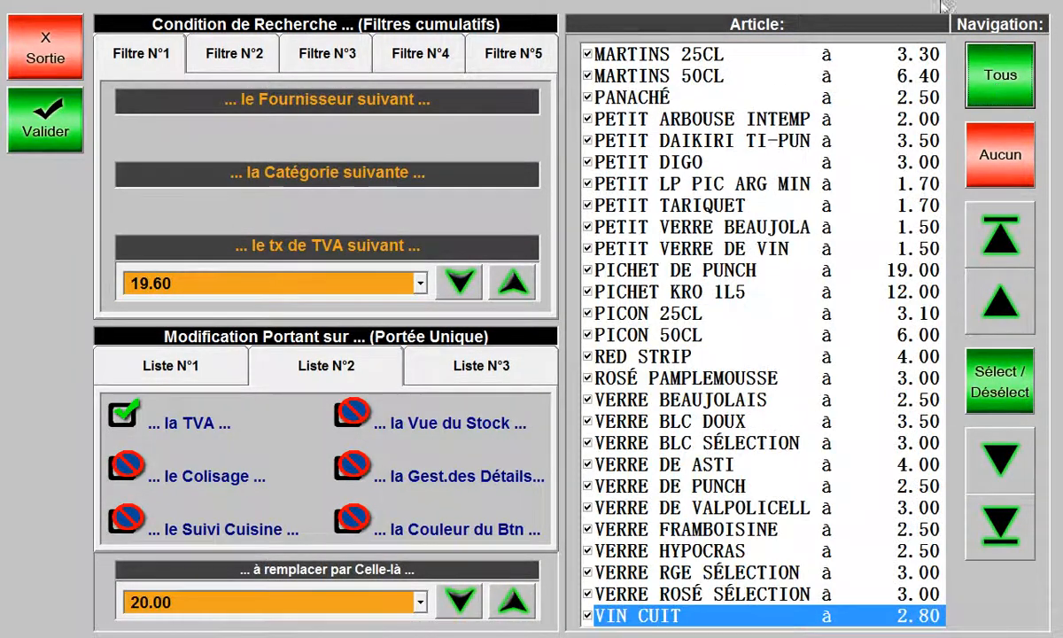
{"action": "left_click", "coordinate": [49, 124]}
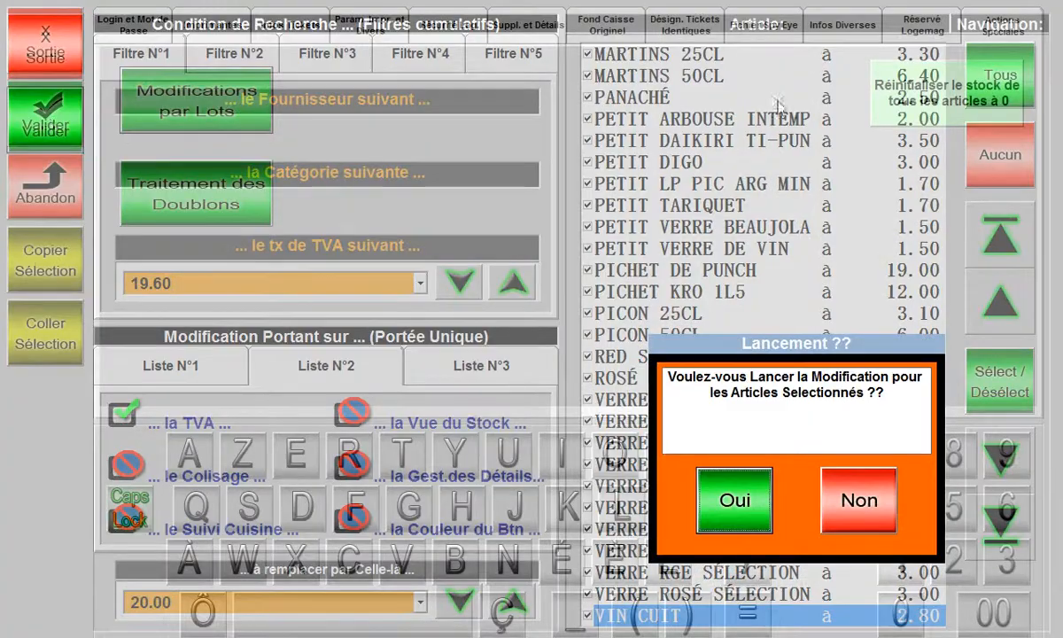
{"action": "left_click", "coordinate": [732, 509]}
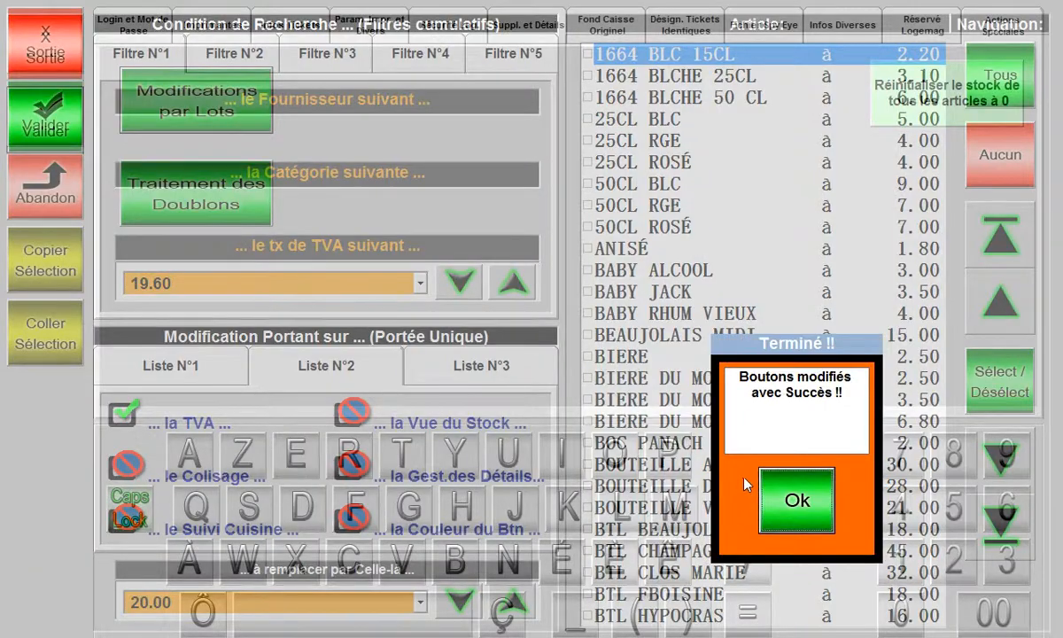
{"action": "left_click", "coordinate": [791, 505]}
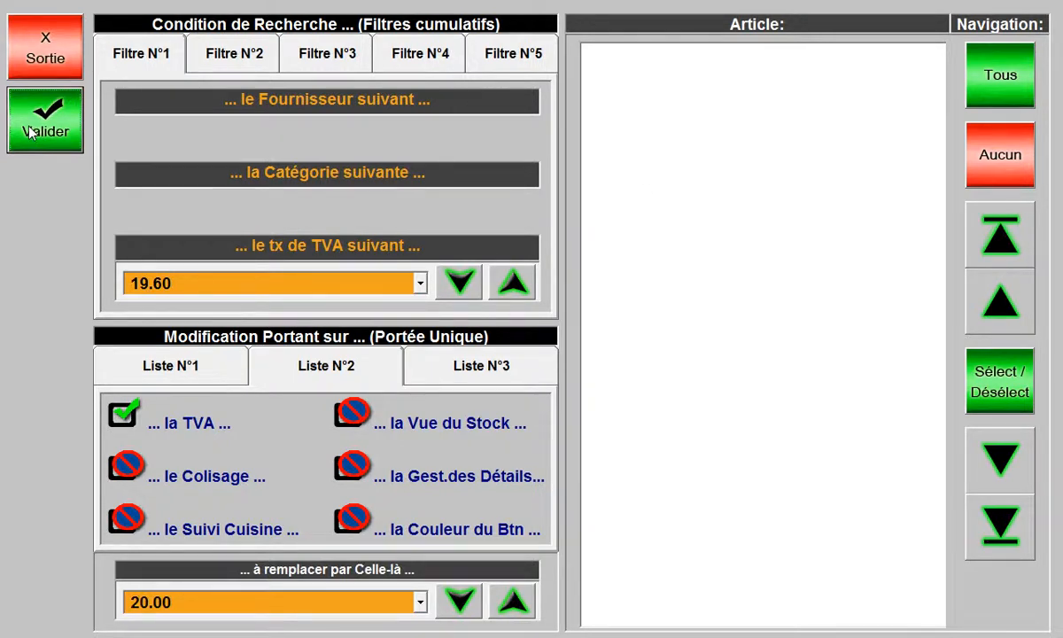
- Leave the batch modifications and general parameters, and open the till module from the main menu
{"action": "left_click", "coordinate": [44, 43]}
{"action": "left_click", "coordinate": [74, 42]}
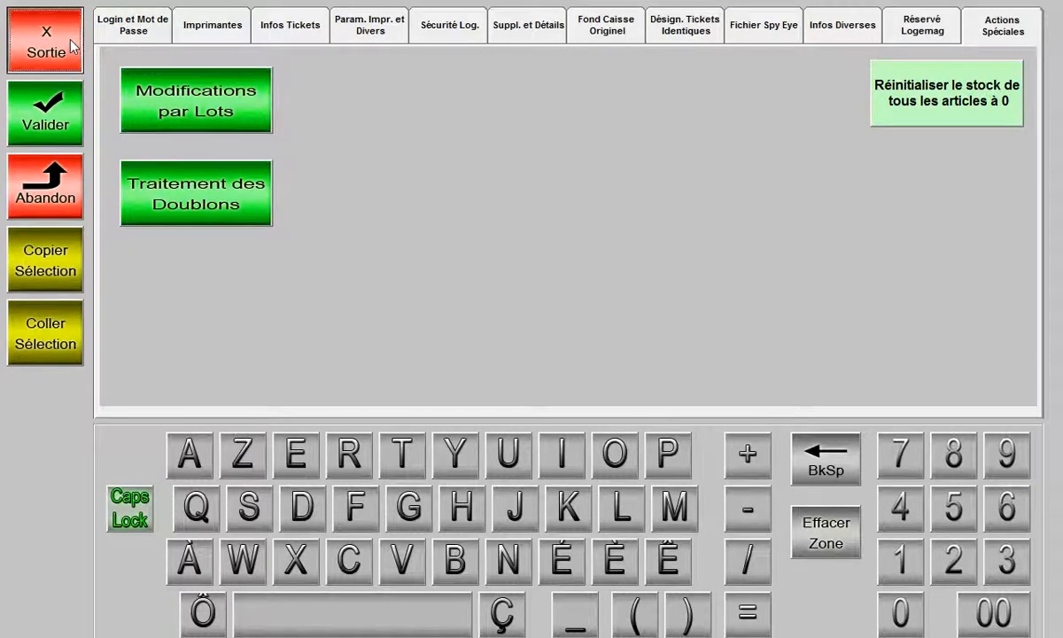
{"action": "left_click", "coordinate": [52, 55]}
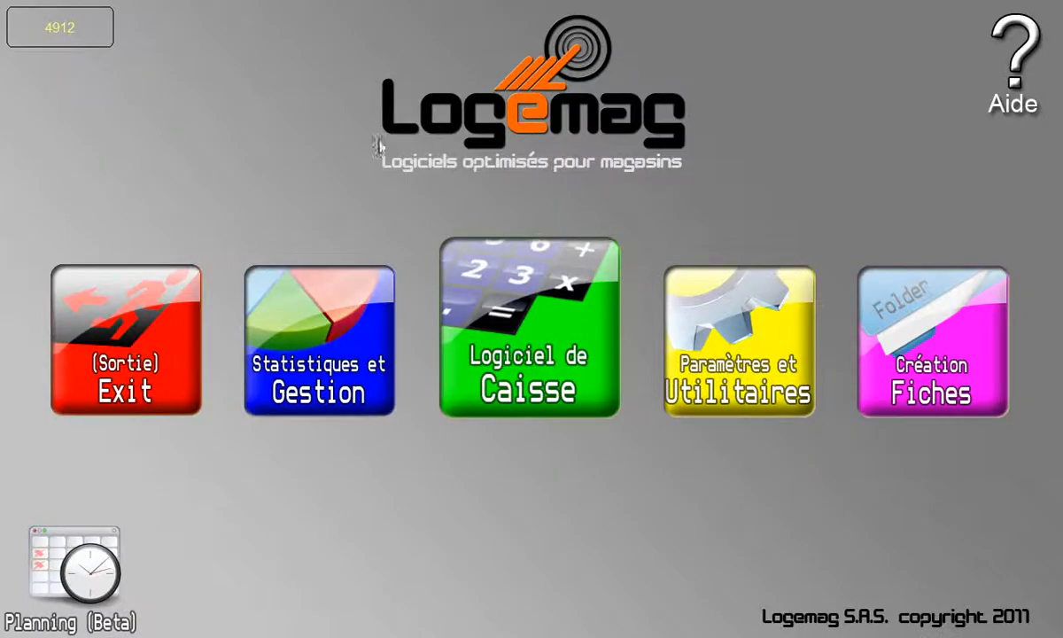
{"action": "left_click", "coordinate": [541, 340]}
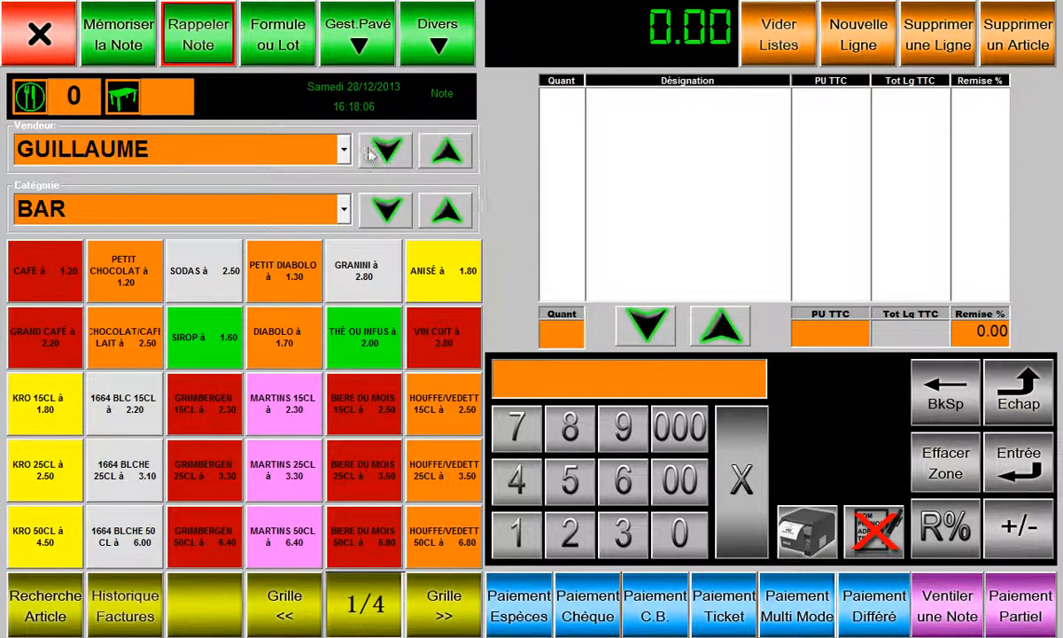
- Check the VAT rate on the PETIT DIABOLO article record through the keypad's button editing mode
{"action": "left_click", "coordinate": [365, 50]}
{"action": "left_click", "coordinate": [356, 102]}
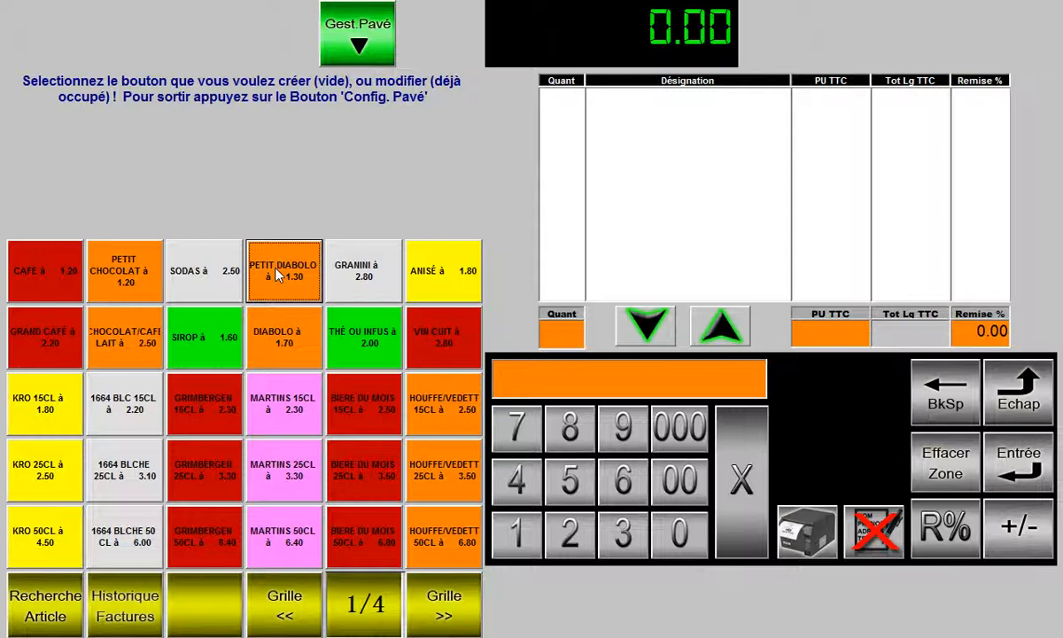
{"action": "left_click", "coordinate": [278, 276]}
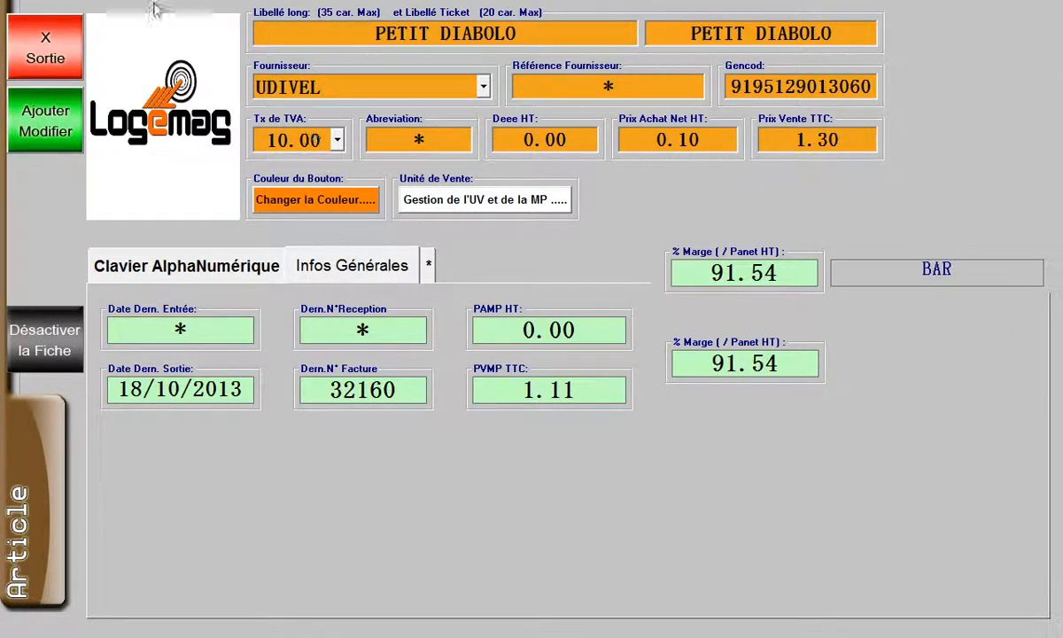
{"action": "left_click", "coordinate": [22, 54]}
{"action": "left_click", "coordinate": [357, 35]}
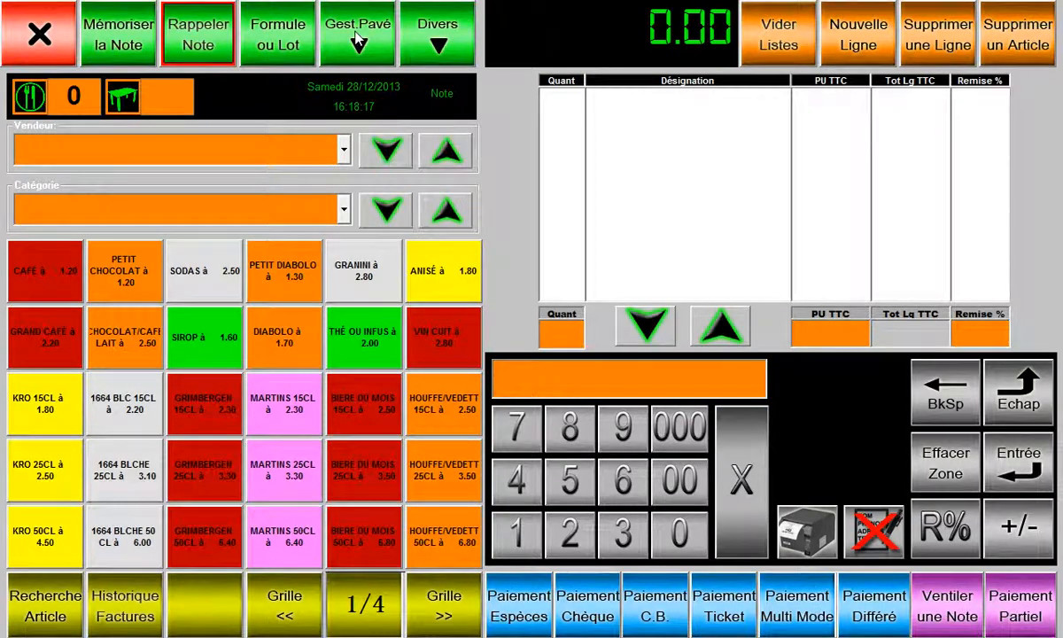
- Check the VAT rate on the VIN CUIT article record, then return to the till
{"action": "left_click", "coordinate": [357, 35]}
{"action": "left_click", "coordinate": [359, 112]}
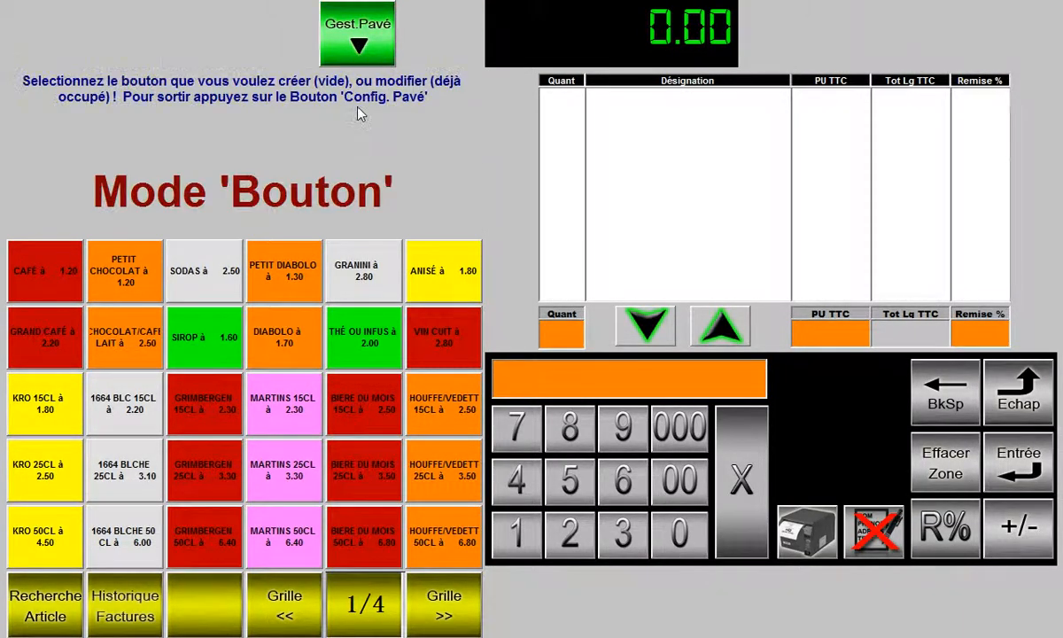
{"action": "left_click", "coordinate": [447, 351]}
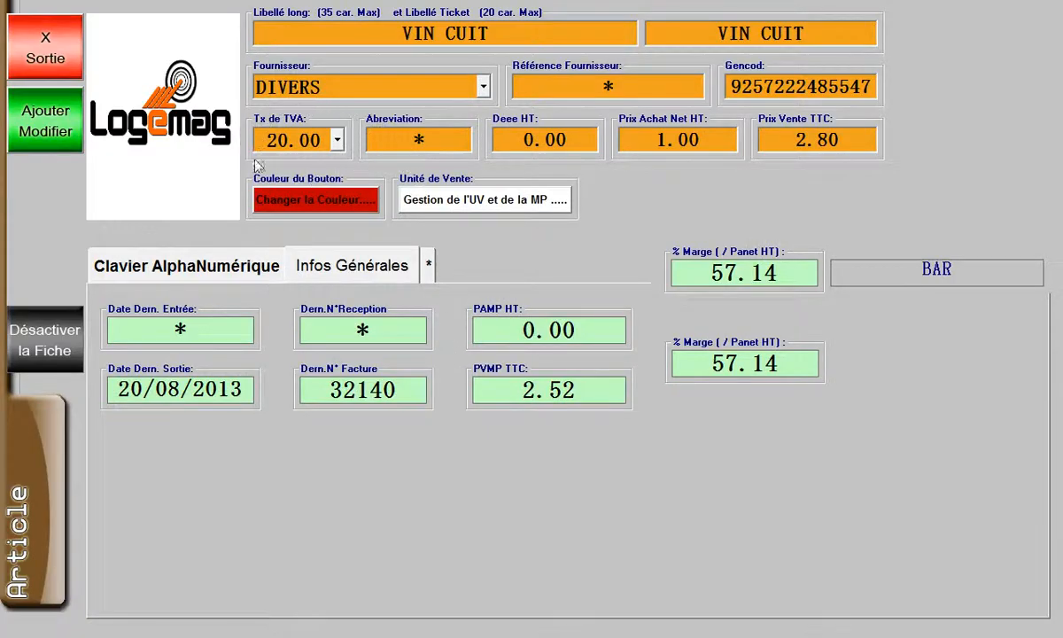
{"action": "left_click", "coordinate": [40, 46]}
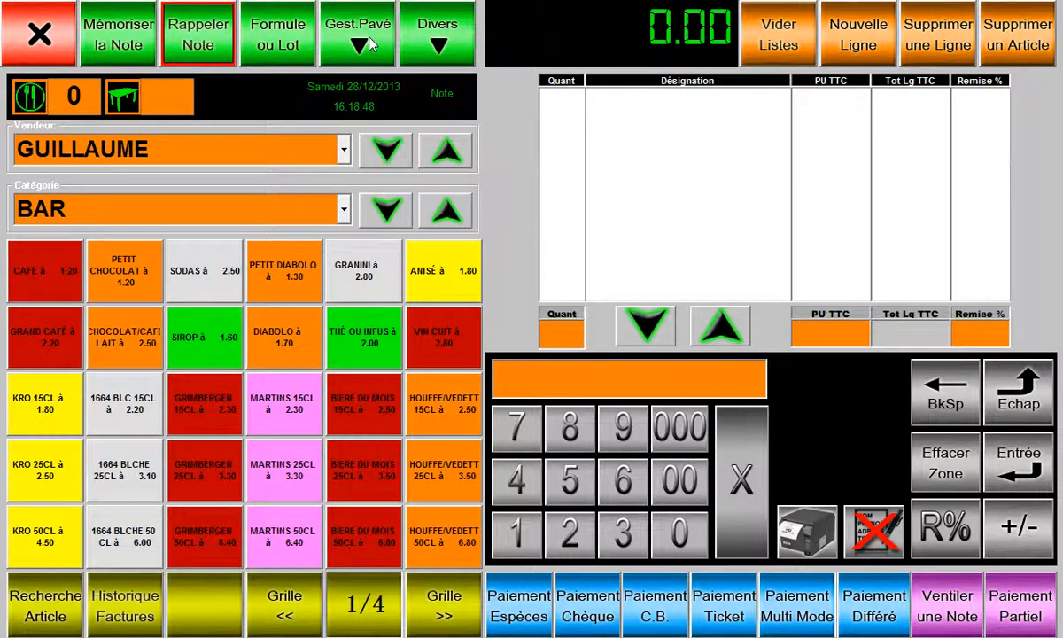
- Add one each of ANISÉ, VIN CUIT, THÉ OU INFUS, GRANINI, DIABOLO, BIERE DU MOIS 15CL and 25CL, and GRIMBERGEN 25CL to the sale
{"action": "left_click", "coordinate": [437, 270]}
{"action": "left_click", "coordinate": [447, 329]}
{"action": "left_click", "coordinate": [363, 336]}
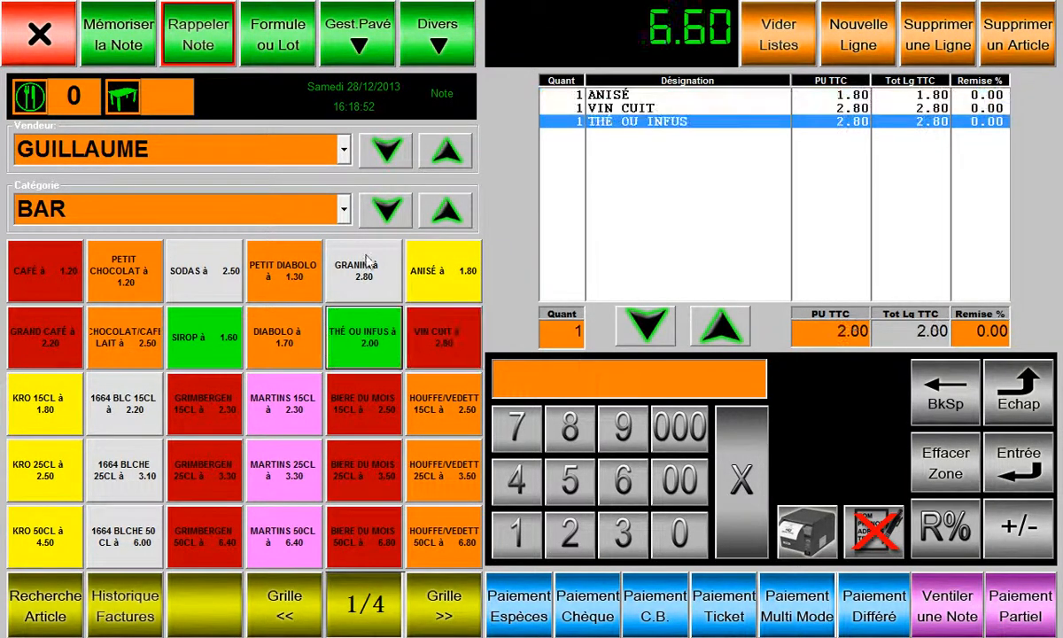
{"action": "left_click", "coordinate": [363, 270]}
{"action": "left_click", "coordinate": [284, 337]}
{"action": "left_click", "coordinate": [363, 403]}
{"action": "left_click", "coordinate": [363, 470]}
{"action": "left_click", "coordinate": [196, 451]}
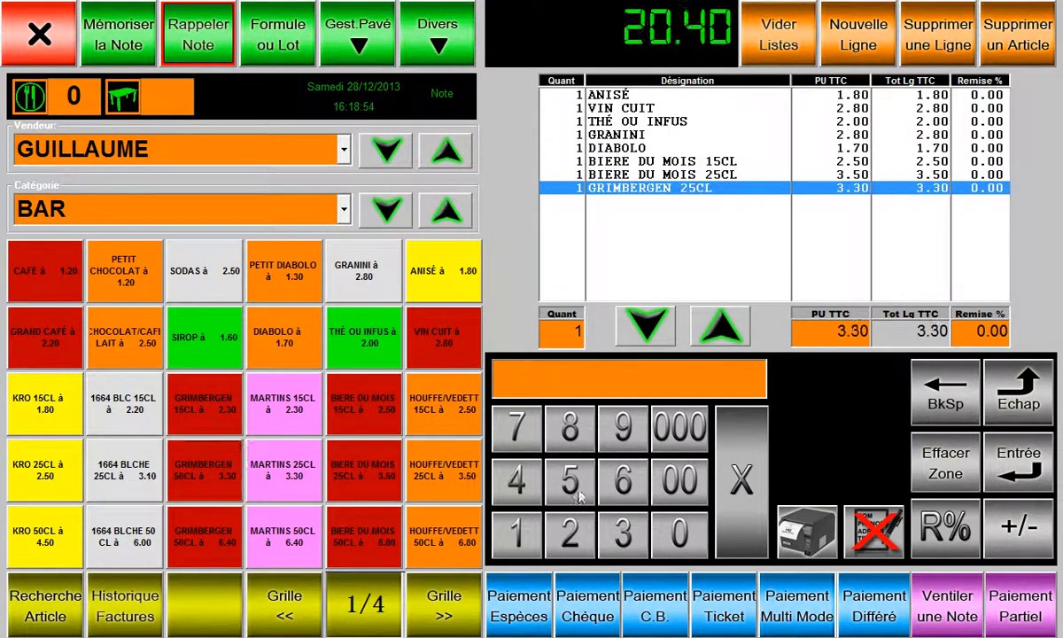